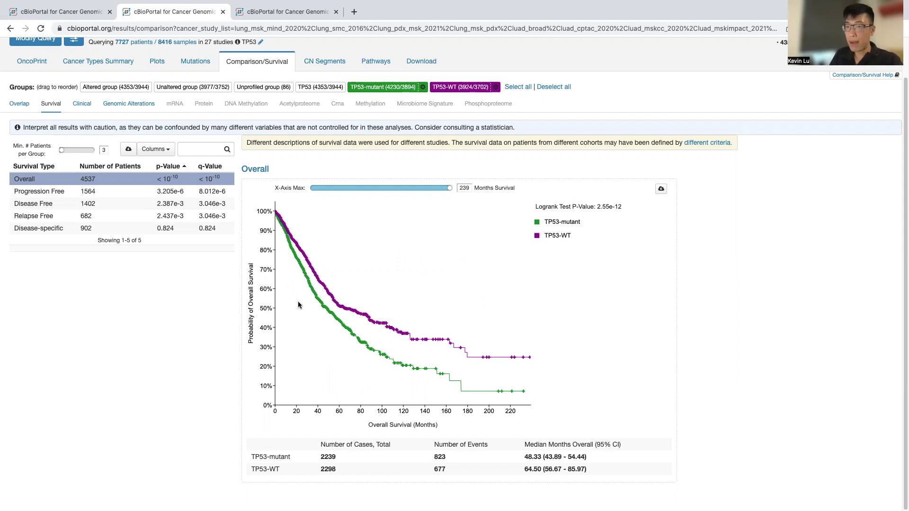
- Look over the already loaded TP53 mutation and survival results, and return to the study selection page
{"action": "left_click", "coordinate": [243, 11]}
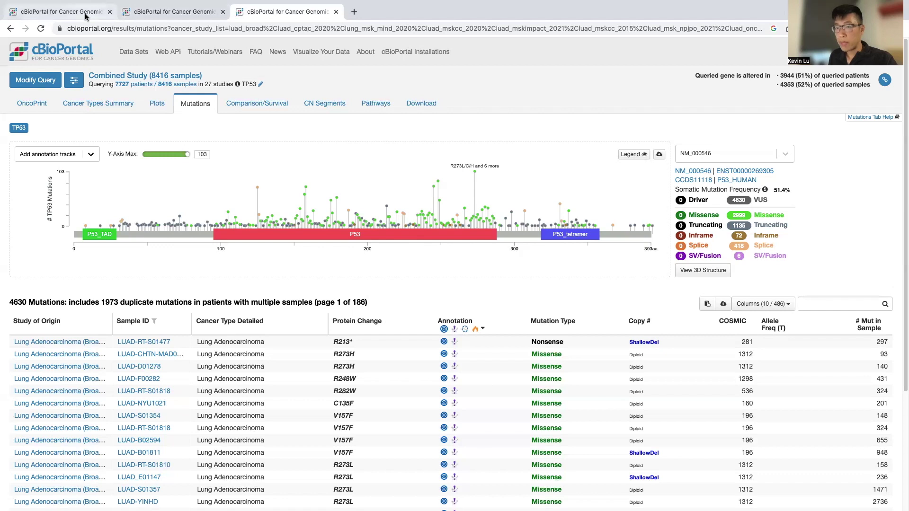
{"action": "left_click", "coordinate": [168, 12]}
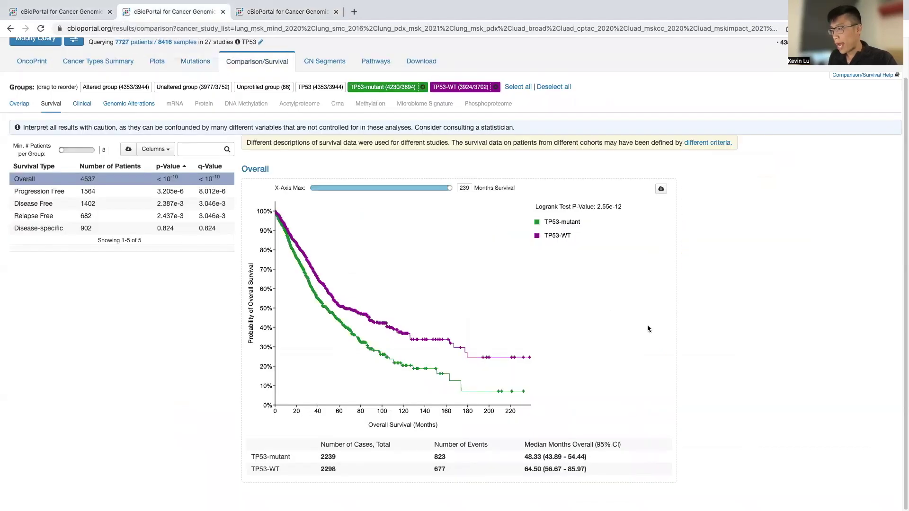
{"action": "left_click", "coordinate": [64, 12]}
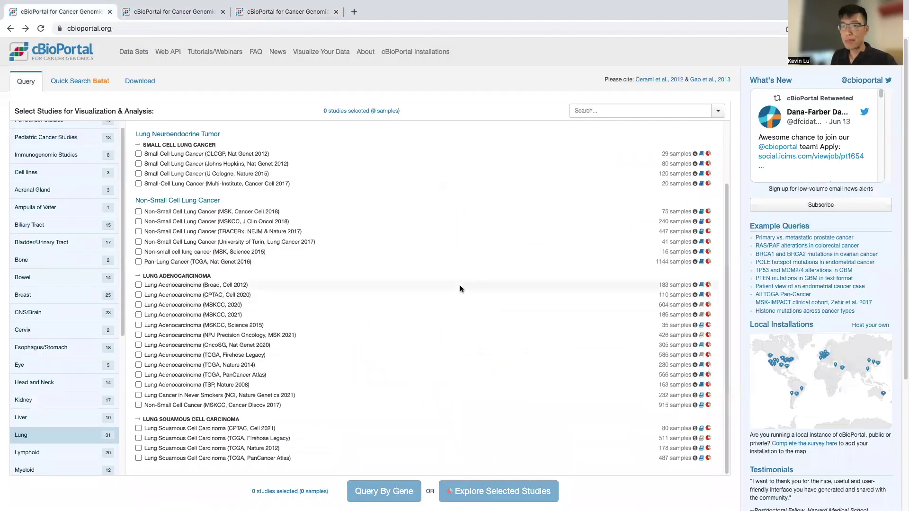
- Select the studies Lung Adenocarcinoma (MSK Mind,2020), Lung Cancer (SMC, Cancer Research 2016), Thoracic Cancer (MSK, 2021) and Thoracic PDX (MSK, Provisional)
{"action": "scroll", "coordinate": [402, 283], "scroll_direction": "down", "scroll_amount": 2}
{"action": "scroll", "coordinate": [402, 283], "scroll_direction": "down", "scroll_amount": 3}
{"action": "scroll", "coordinate": [316, 368], "scroll_direction": "up", "scroll_amount": 3}
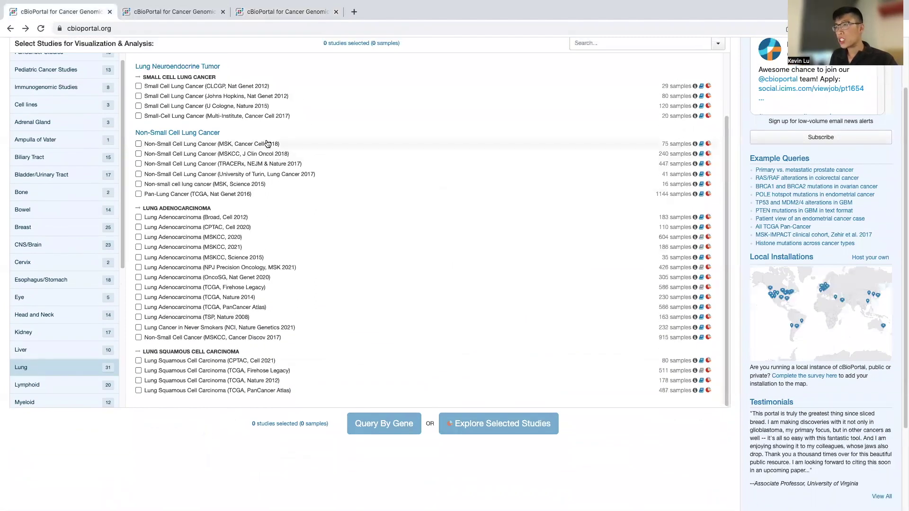
{"action": "scroll", "coordinate": [263, 140], "scroll_direction": "up", "scroll_amount": 3}
{"action": "left_click", "coordinate": [149, 94]}
{"action": "left_click", "coordinate": [146, 103]}
{"action": "left_click", "coordinate": [154, 114]}
{"action": "left_click", "coordinate": [156, 124]}
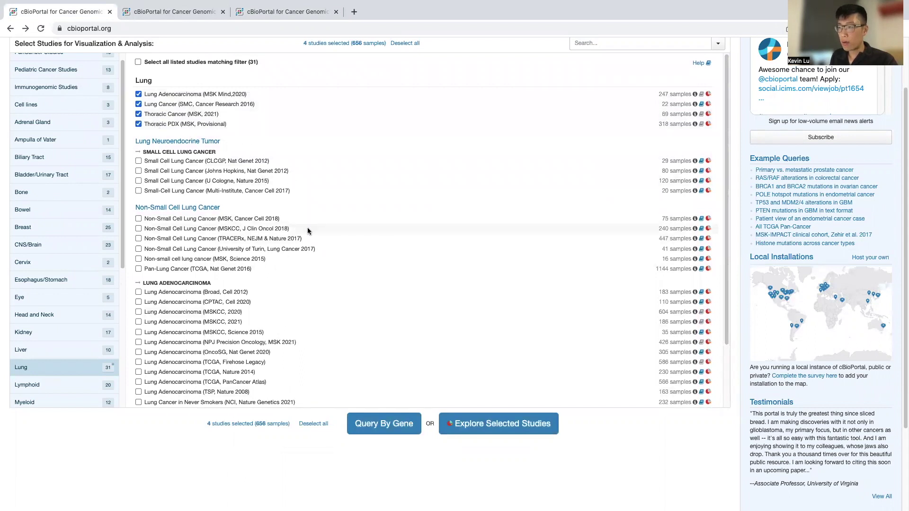
- Add all Non-Small Cell Lung Cancer studies to the selection, including the adenocarcinoma and squamous cell carcinoma subgroups
{"action": "scroll", "coordinate": [305, 232], "scroll_direction": "down", "scroll_amount": 1}
{"action": "mouse_move", "coordinate": [189, 196]}
{"action": "left_click", "coordinate": [238, 194]}
{"action": "scroll", "coordinate": [277, 239], "scroll_direction": "down", "scroll_amount": 5}
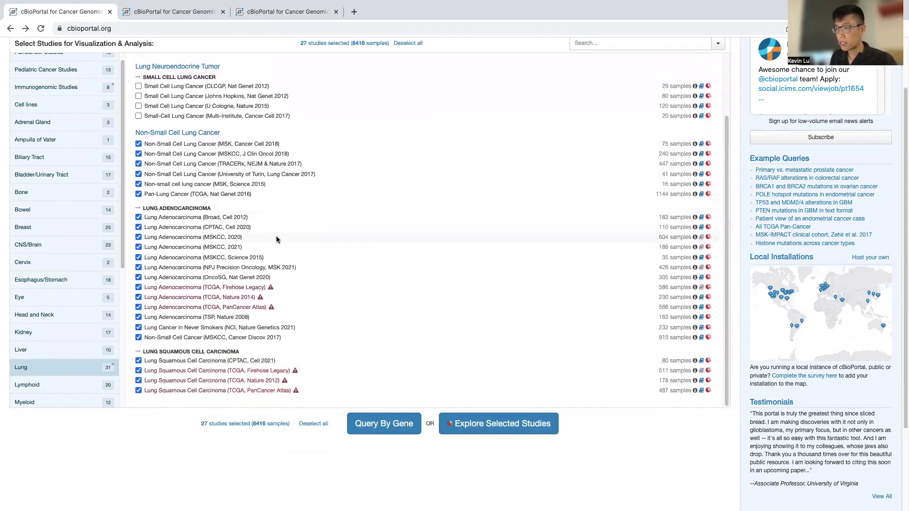
- Query the selected lung cancer studies by gene for TP53 and submit the query
{"action": "scroll", "coordinate": [330, 334], "scroll_direction": "up", "scroll_amount": 2}
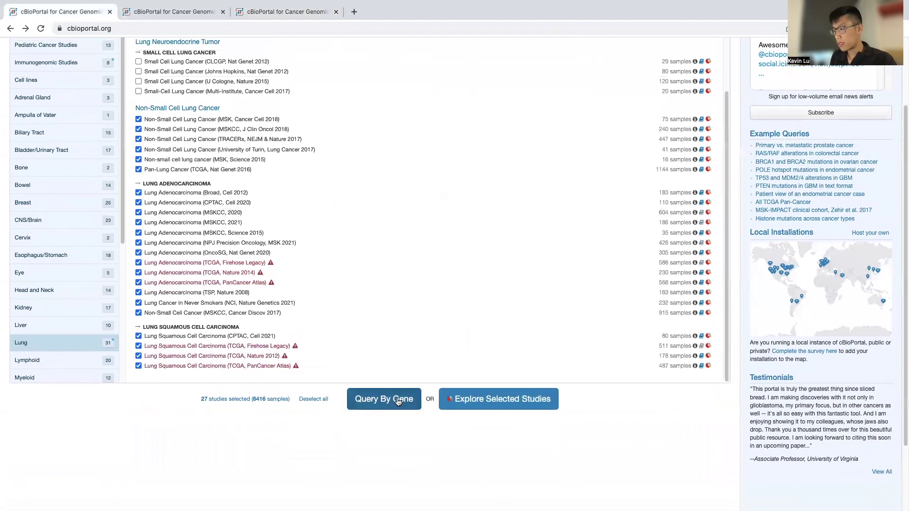
{"action": "left_click", "coordinate": [385, 400]}
{"action": "left_click", "coordinate": [239, 246]}
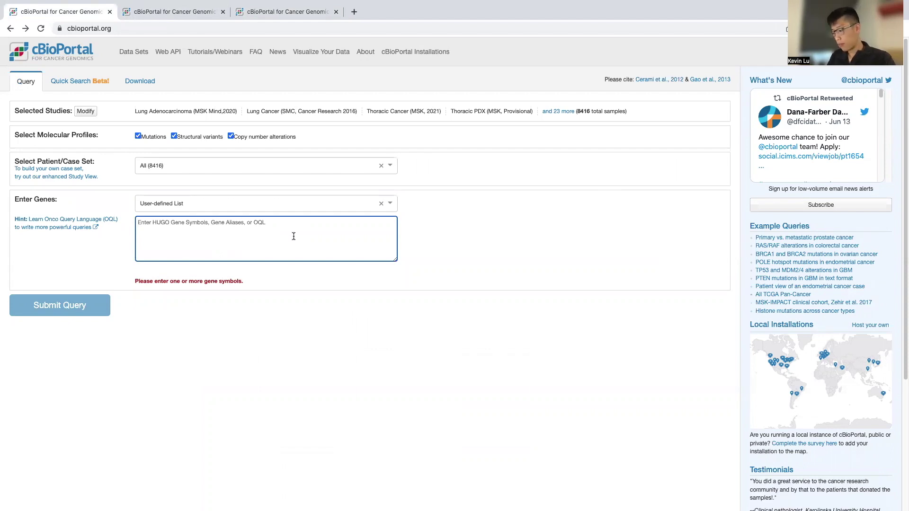
{"action": "type", "text": "Tp53"}
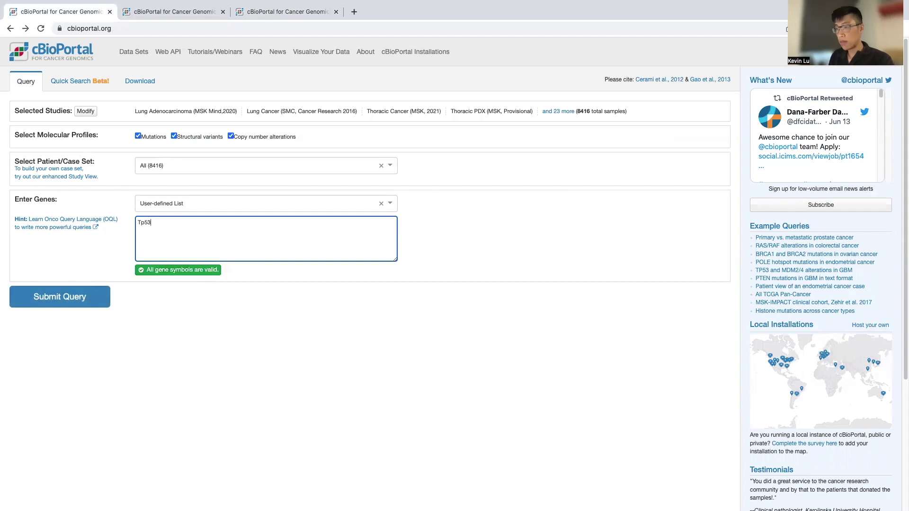
{"action": "left_click", "coordinate": [76, 301]}
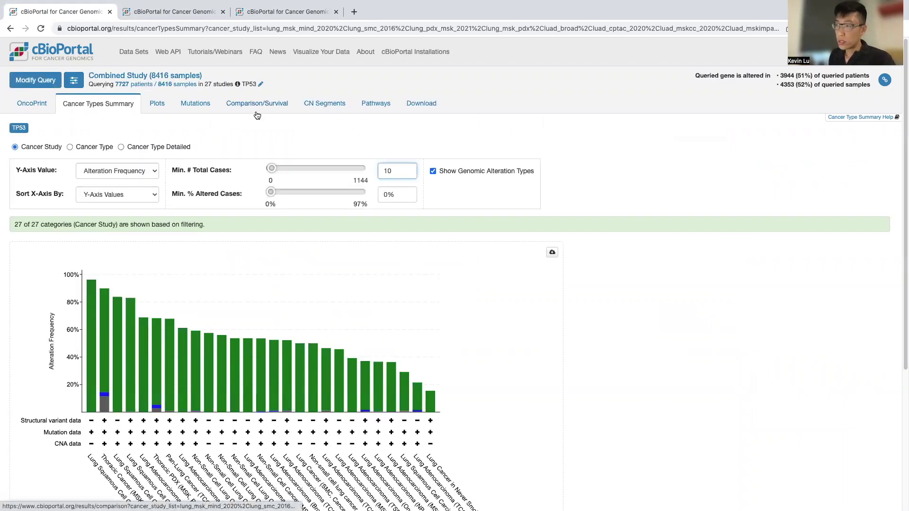
- Open the group comparison for TP53 and inspect the patient overlap between the altered and unaltered groups
{"action": "left_click", "coordinate": [257, 111]}
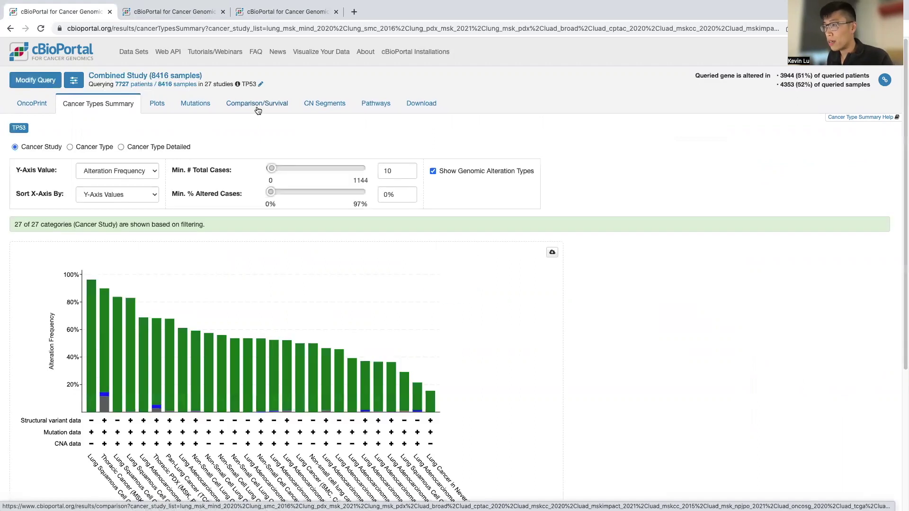
{"action": "left_click", "coordinate": [257, 110]}
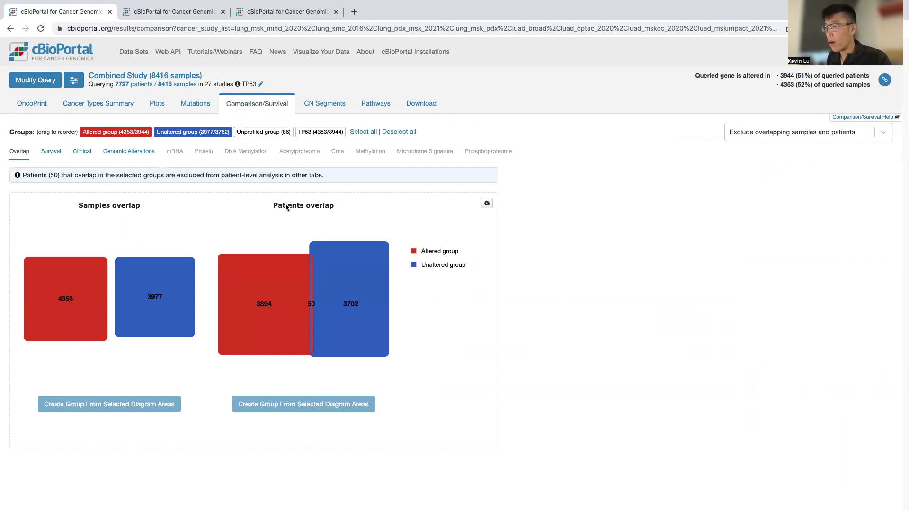
{"action": "mouse_move", "coordinate": [300, 337]}
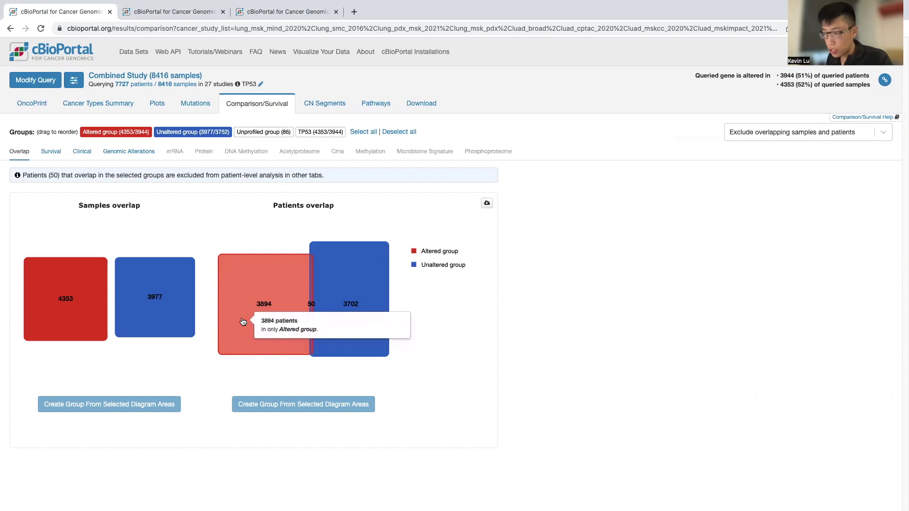
{"action": "mouse_move", "coordinate": [387, 304]}
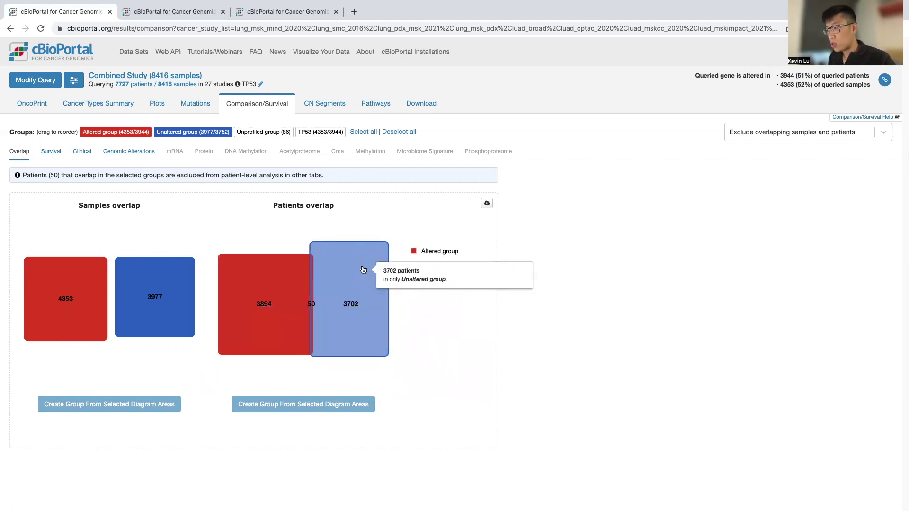
- Create a group named TP53-mutant from the patients that are only in the altered group
{"action": "left_click", "coordinate": [291, 312]}
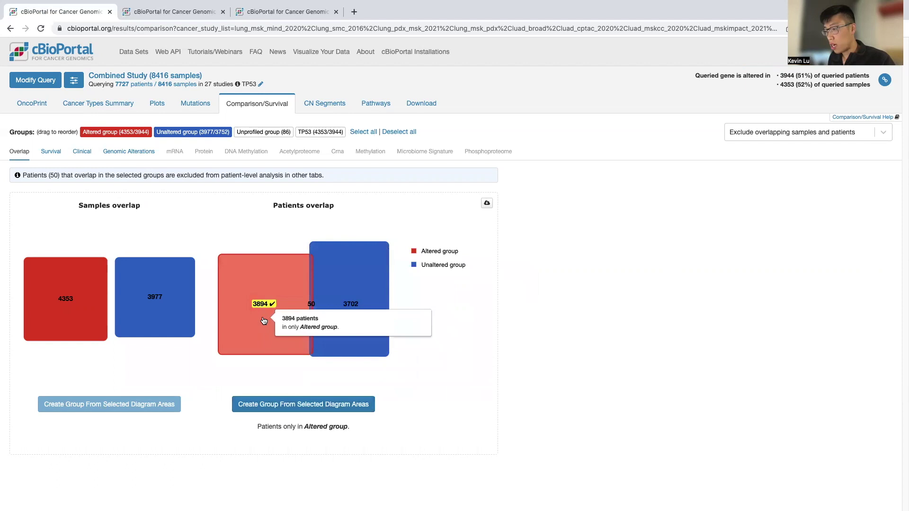
{"action": "left_click", "coordinate": [338, 408]}
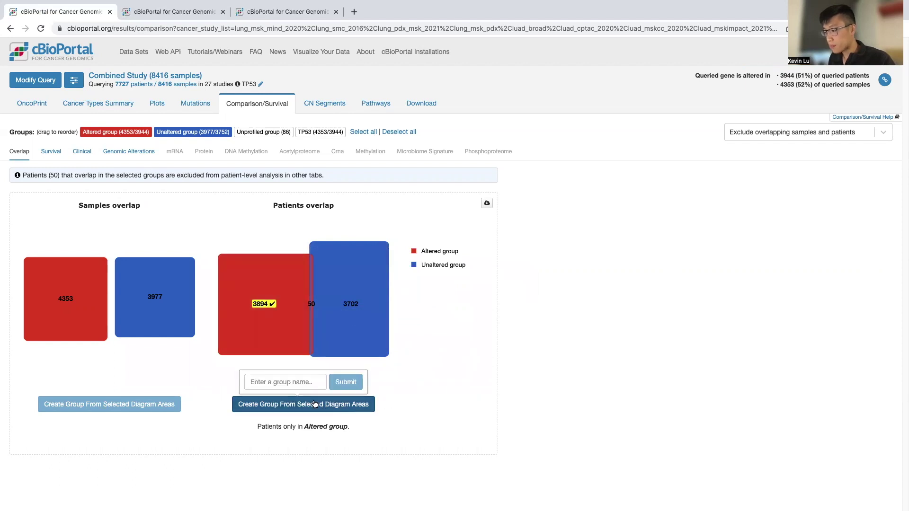
{"action": "type", "text": "TP53"}
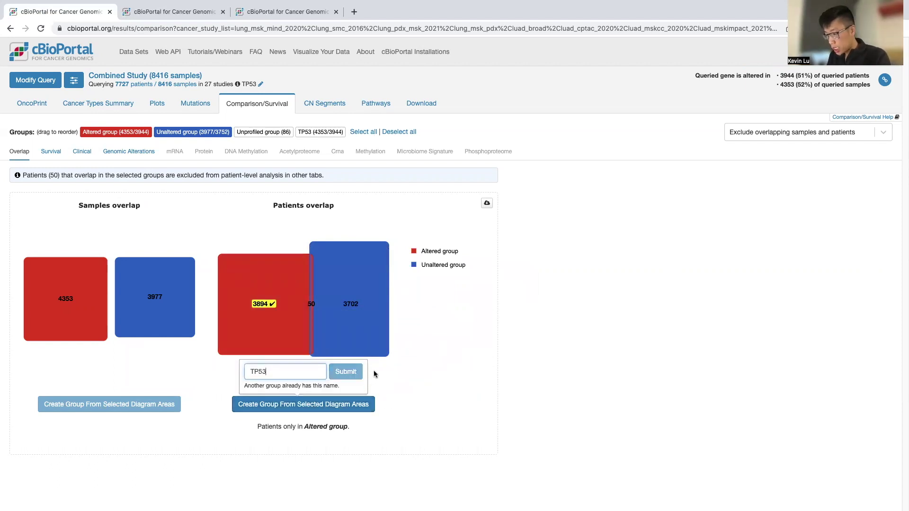
{"action": "type", "text": "-mutant"}
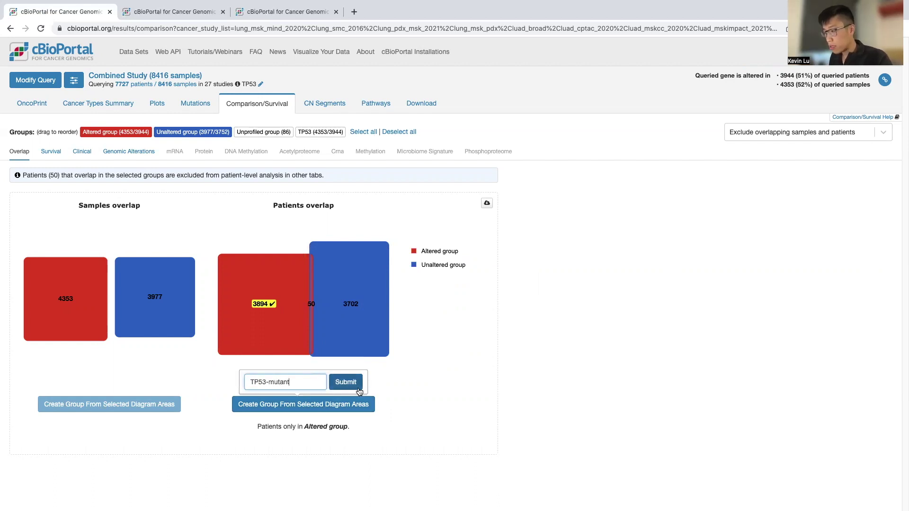
{"action": "left_click", "coordinate": [350, 389]}
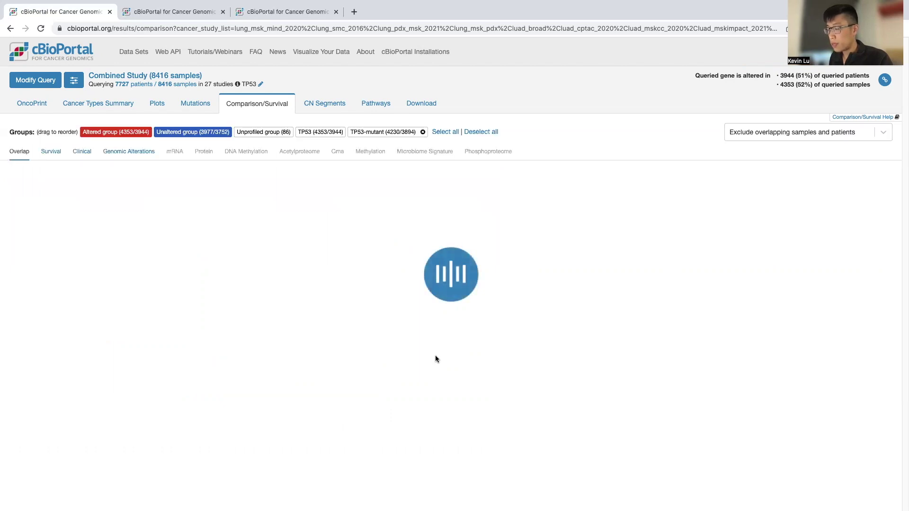
- Create a group named TP53-WT from the patients that are only in the unaltered group
{"action": "left_click", "coordinate": [376, 302]}
{"action": "left_click", "coordinate": [318, 406]}
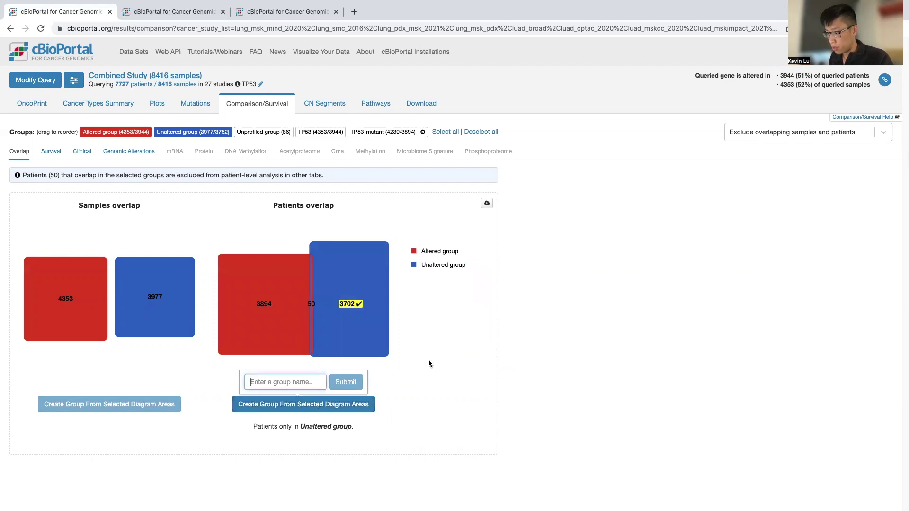
{"action": "type", "text": "TP53-WT"}
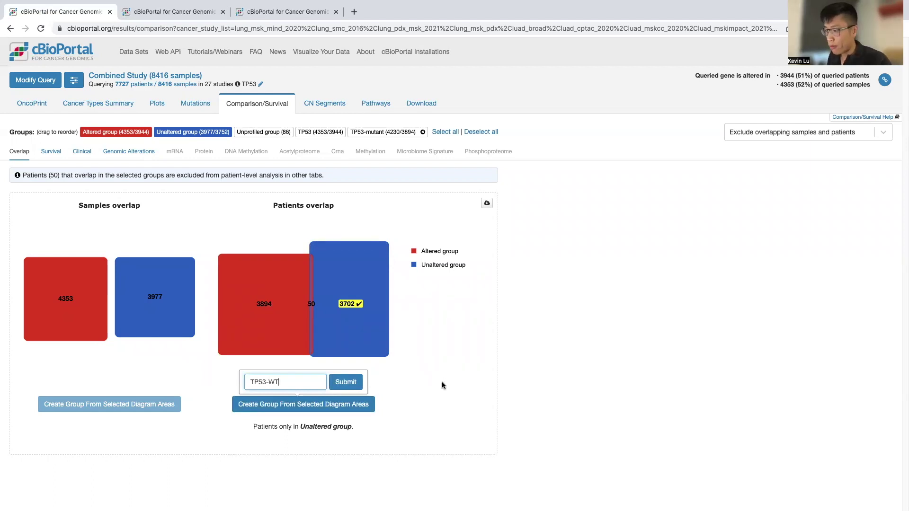
{"action": "left_click", "coordinate": [346, 382]}
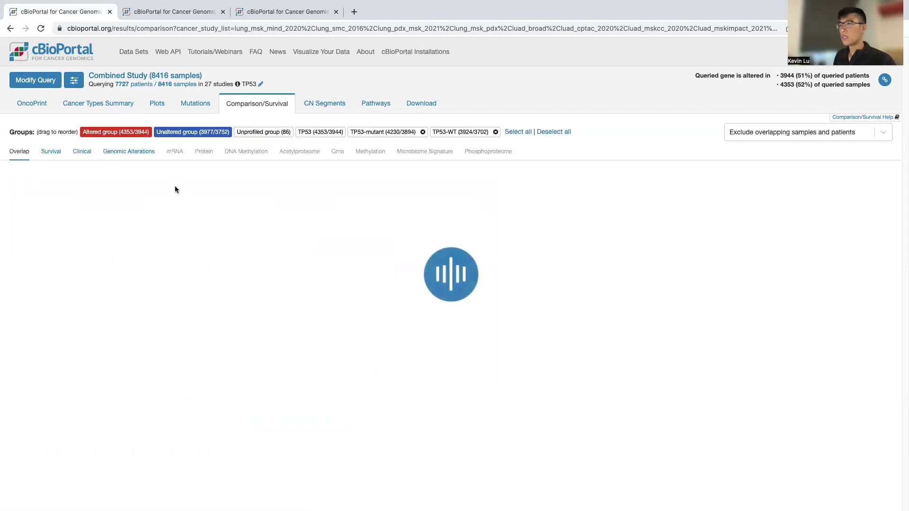
- Deselect the altered and unaltered groups and compare only the TP53-mutant and TP53-WT groups
{"action": "left_click", "coordinate": [128, 134]}
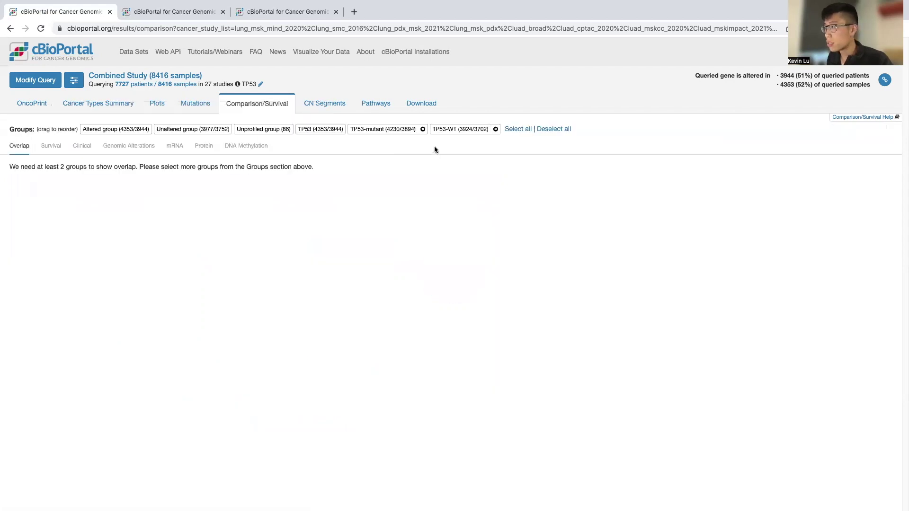
{"action": "left_click", "coordinate": [385, 129]}
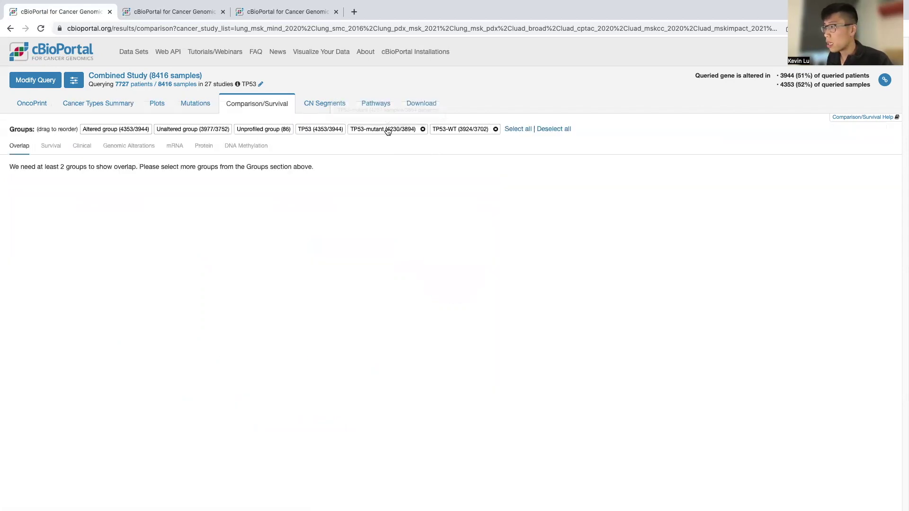
{"action": "left_click", "coordinate": [458, 134]}
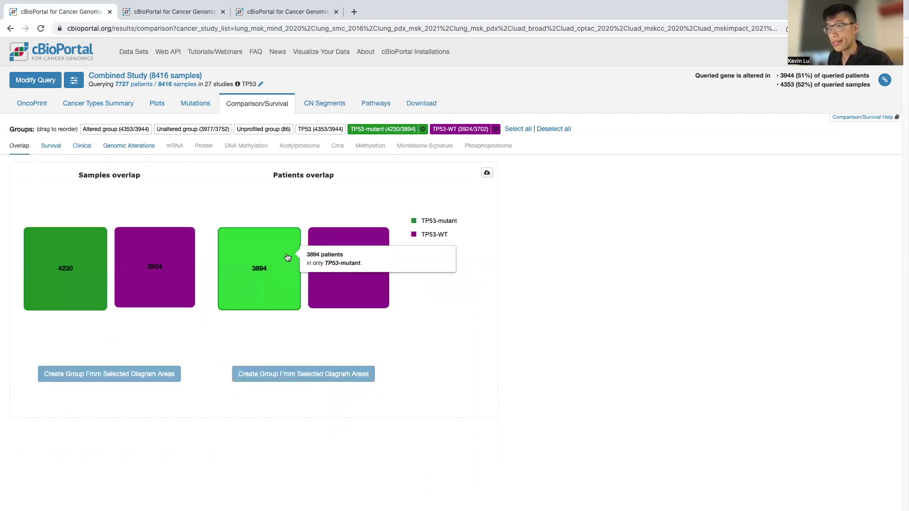
- Show the overall survival curves of the TP53-mutant and TP53-WT groups and examine their difference and median survival
{"action": "left_click", "coordinate": [51, 147]}
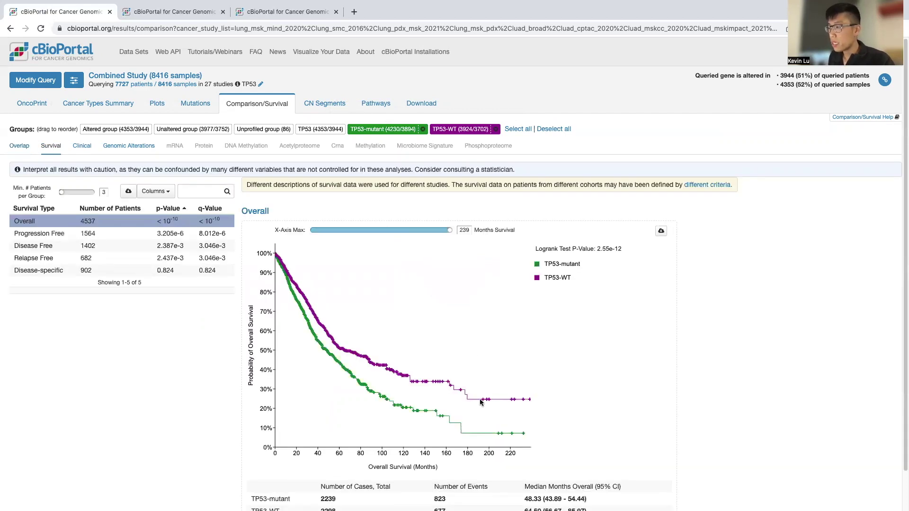
{"action": "scroll", "coordinate": [481, 401], "scroll_direction": "down", "scroll_amount": 2}
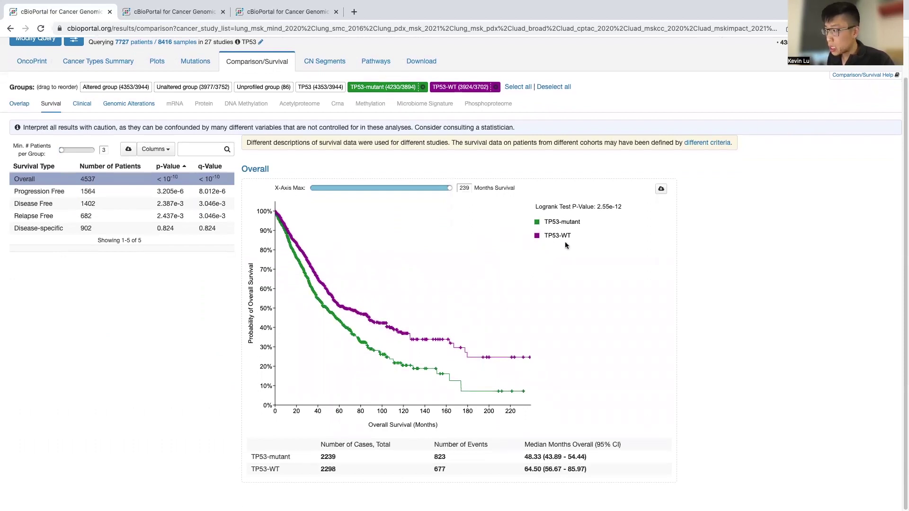
{"action": "mouse_move", "coordinate": [378, 325]}
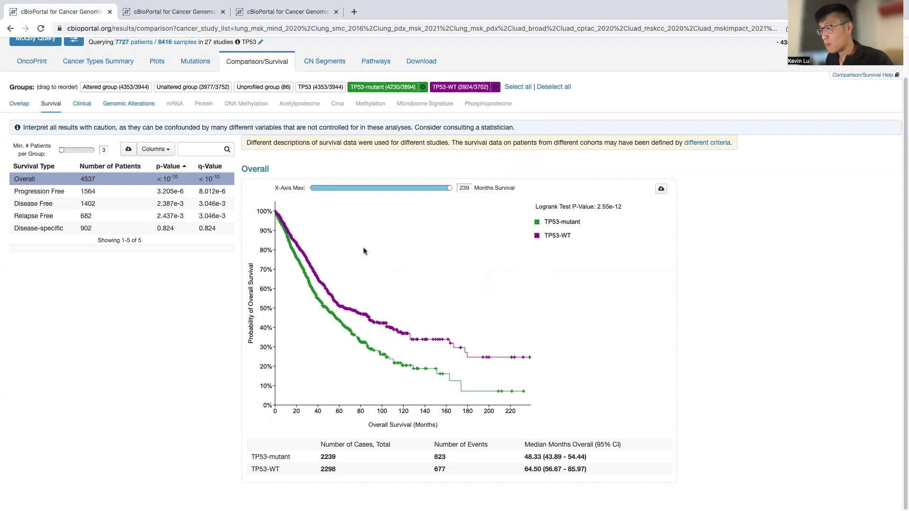
{"action": "mouse_move", "coordinate": [331, 279]}
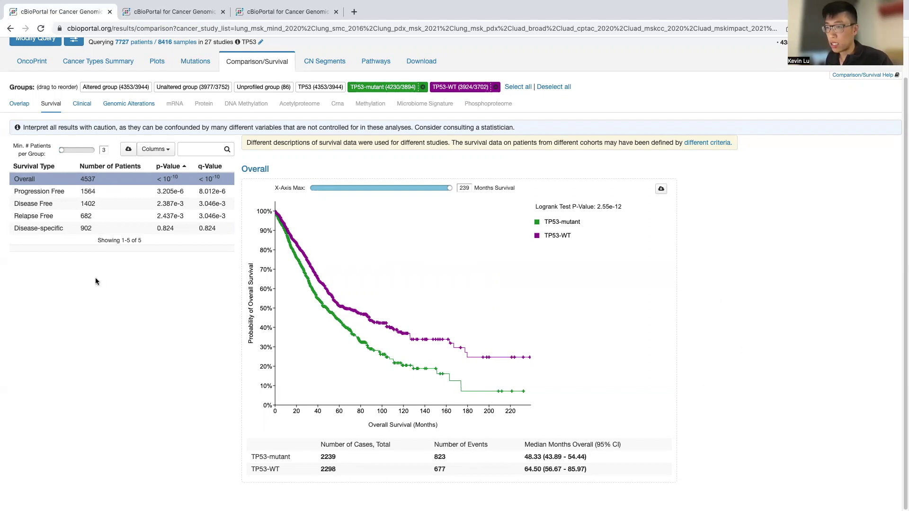
- Compare the two groups' progression-free, disease-free, relapse-free and disease-specific survival curves, returning to the disease-free plot
{"action": "left_click", "coordinate": [49, 193]}
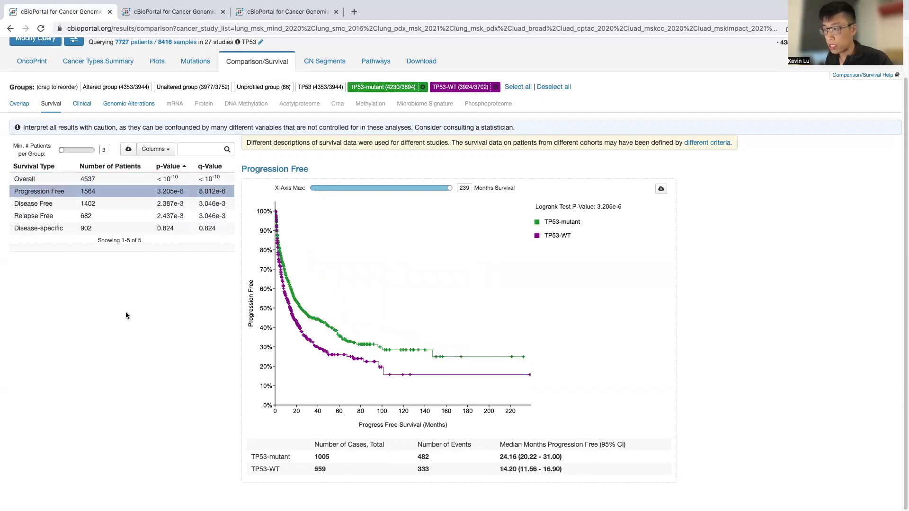
{"action": "left_click", "coordinate": [47, 204]}
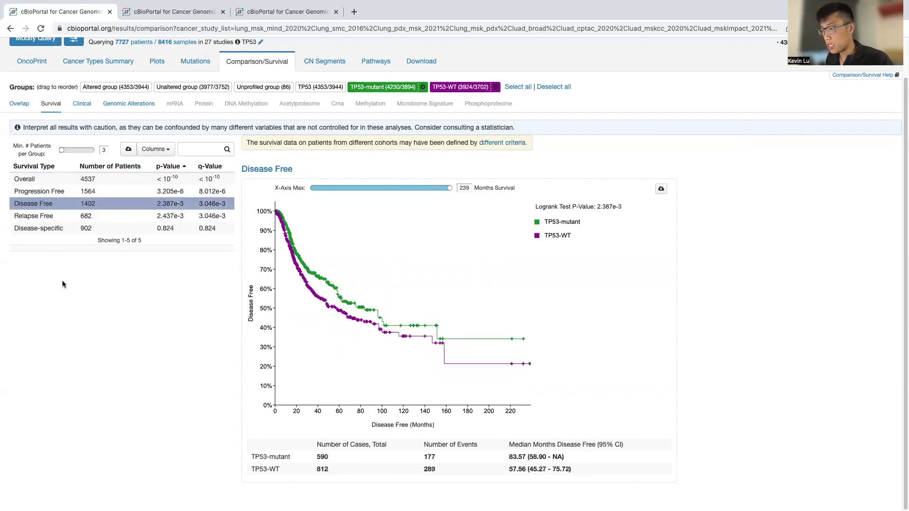
{"action": "left_click", "coordinate": [45, 218]}
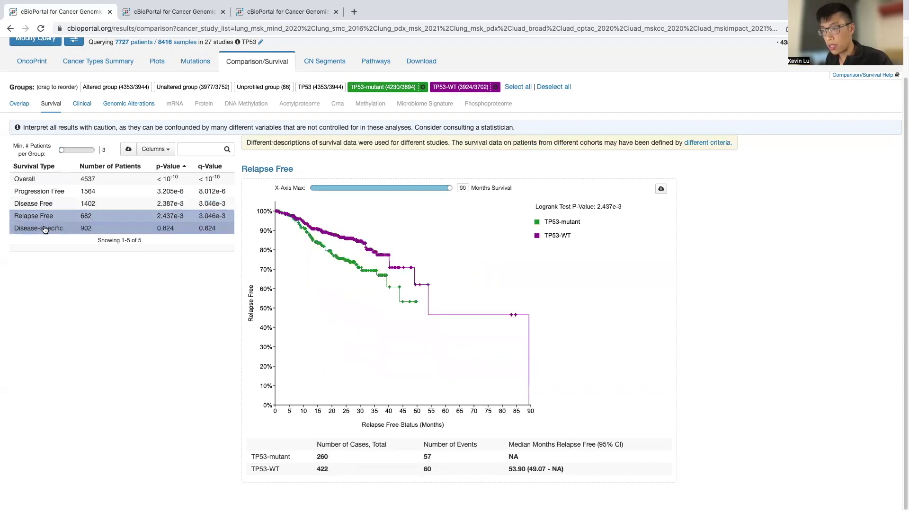
{"action": "left_click", "coordinate": [45, 229]}
{"action": "left_click", "coordinate": [46, 217]}
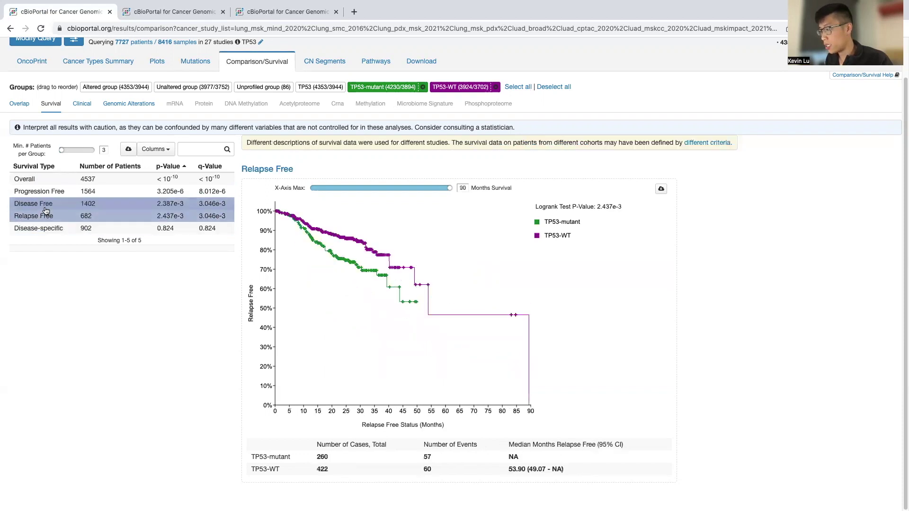
{"action": "left_click", "coordinate": [46, 207]}
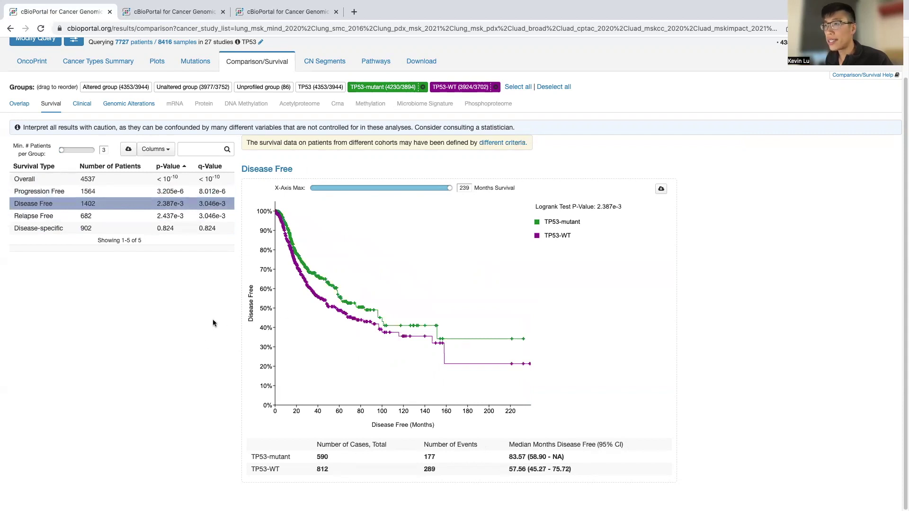
- Open the clinical attribute comparison for the TP53-mutant and TP53-WT groups
{"action": "left_click", "coordinate": [82, 105]}
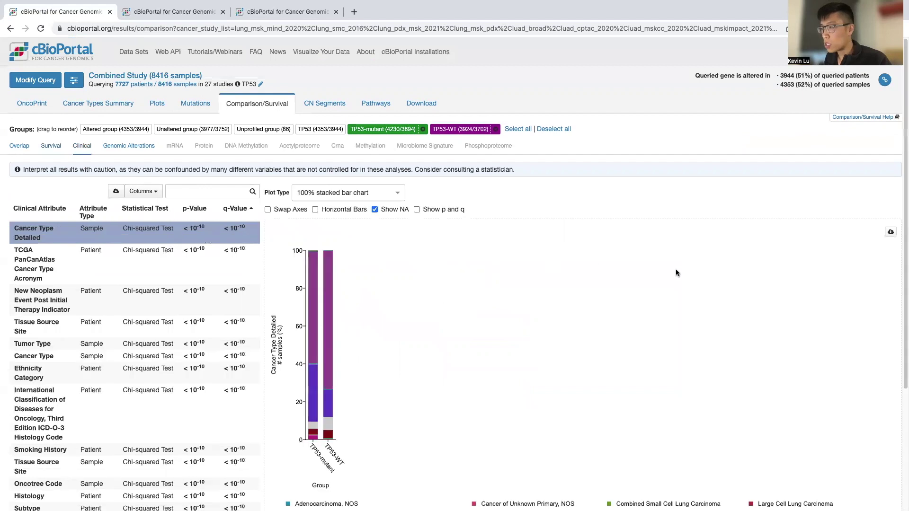
- Show the TMB plot for the TP53-mutant and TP53-WT groups and compare their distributions
{"action": "scroll", "coordinate": [675, 269], "scroll_direction": "down", "scroll_amount": 4}
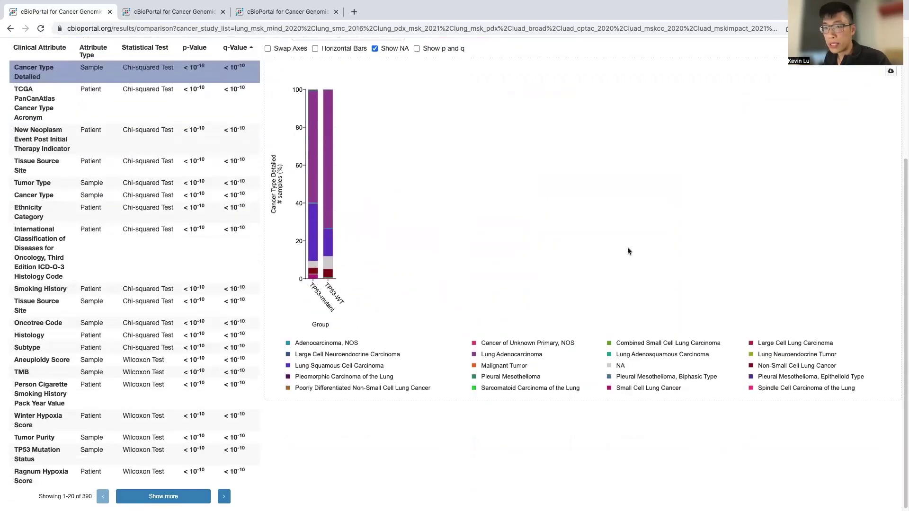
{"action": "scroll", "coordinate": [627, 248], "scroll_direction": "up", "scroll_amount": 1}
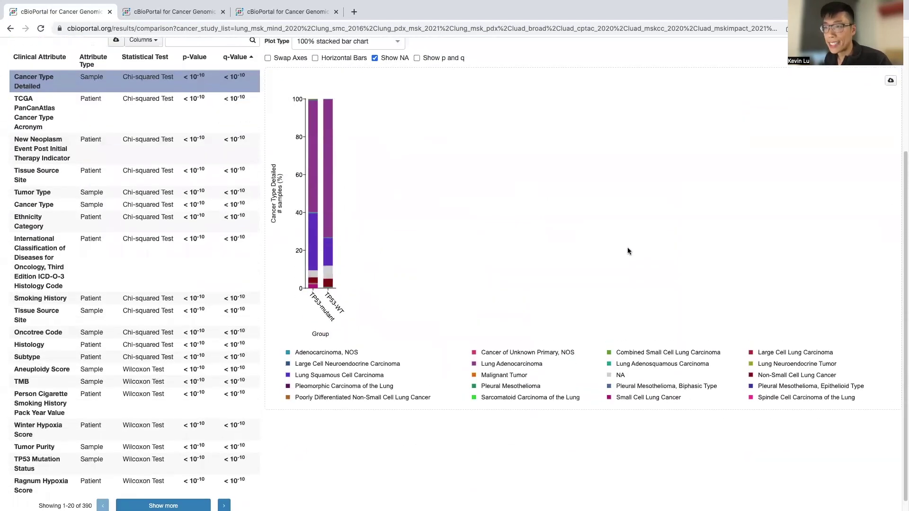
{"action": "scroll", "coordinate": [628, 251], "scroll_direction": "down", "scroll_amount": 1}
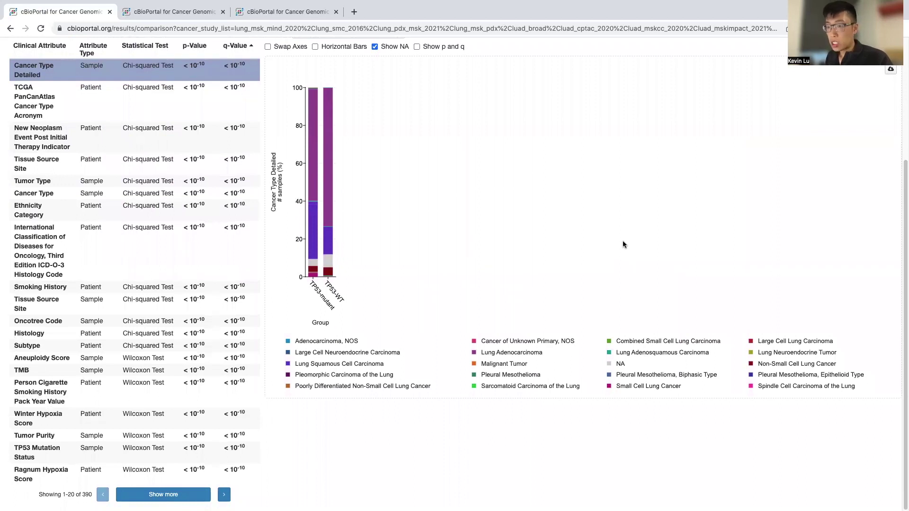
{"action": "left_click", "coordinate": [185, 368]}
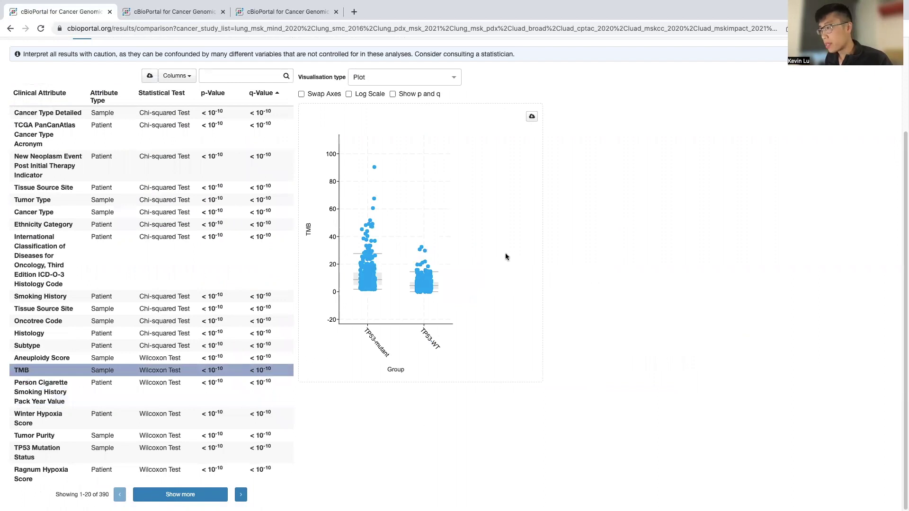
{"action": "scroll", "coordinate": [496, 280], "scroll_direction": "up", "scroll_amount": 1}
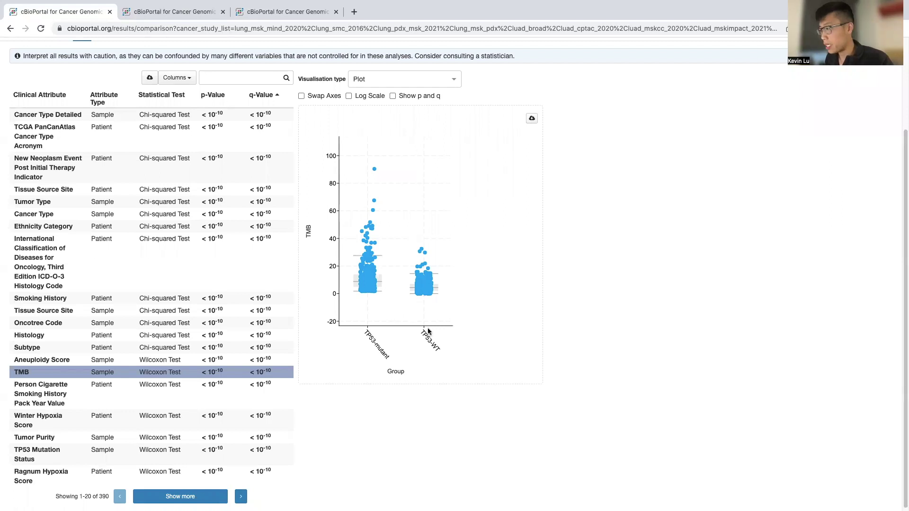
{"action": "scroll", "coordinate": [528, 305], "scroll_direction": "up", "scroll_amount": 2}
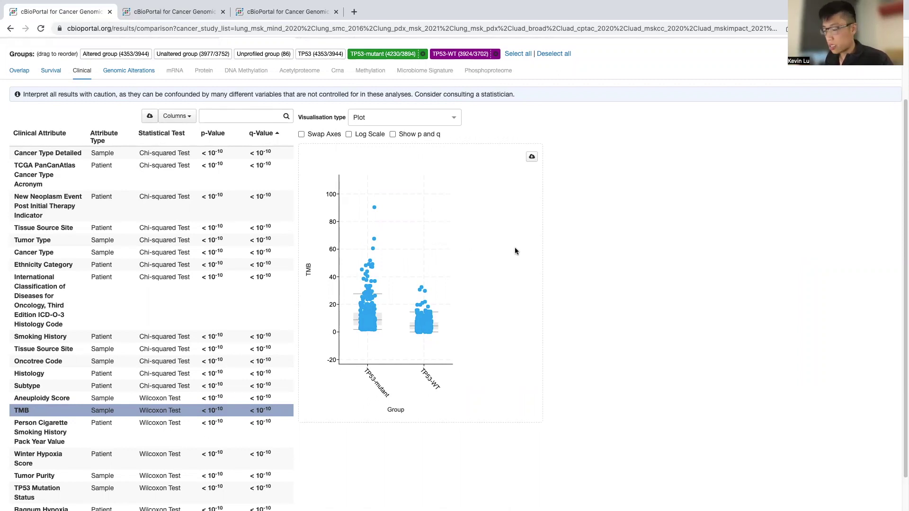
{"action": "scroll", "coordinate": [502, 250], "scroll_direction": "down", "scroll_amount": 1}
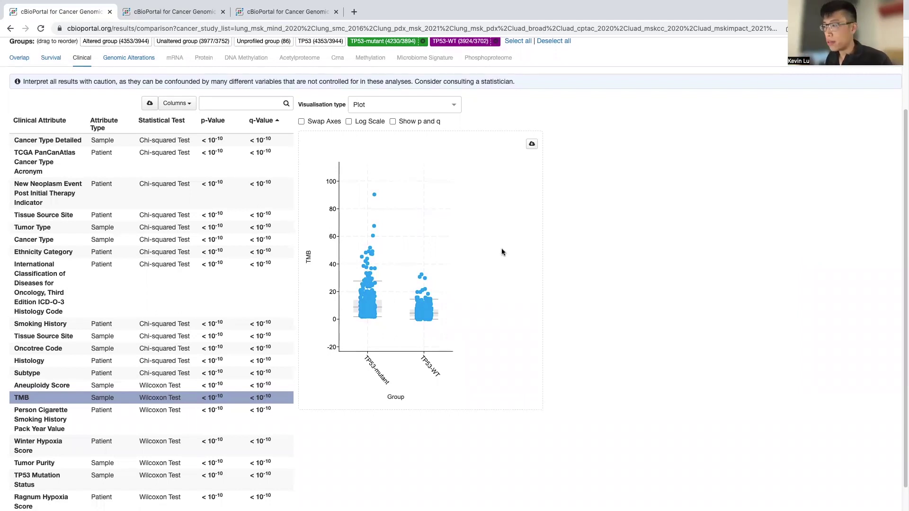
{"action": "scroll", "coordinate": [501, 248], "scroll_direction": "up", "scroll_amount": 1}
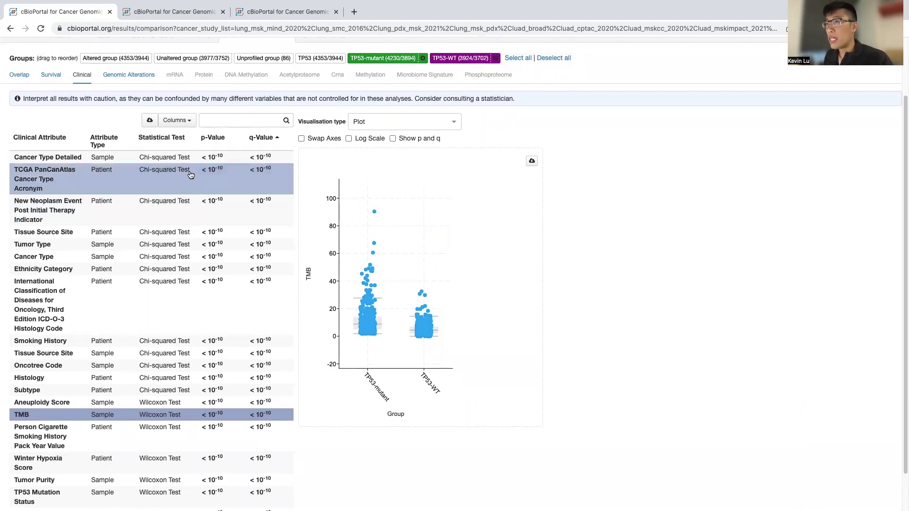
- Return to the survival comparison, then leave it for the cBioPortal home page's study selection
{"action": "left_click", "coordinate": [52, 75]}
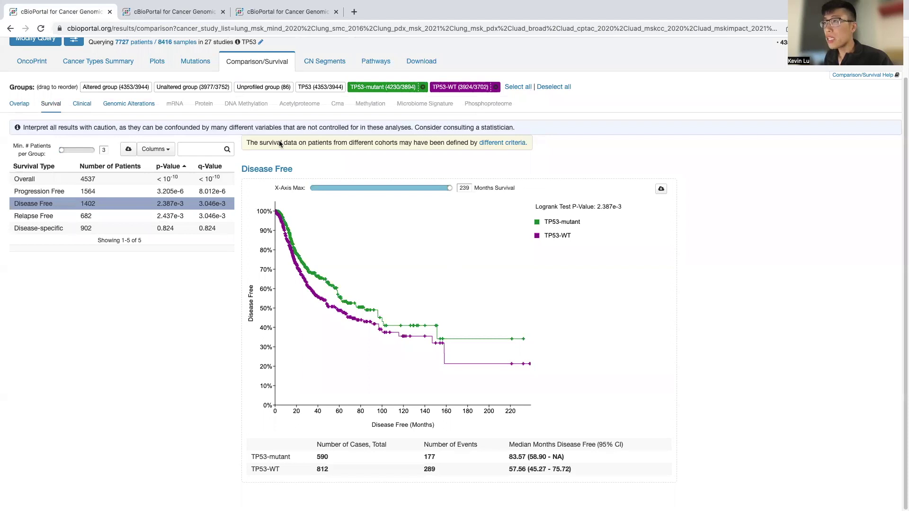
{"action": "left_click", "coordinate": [264, 14]}
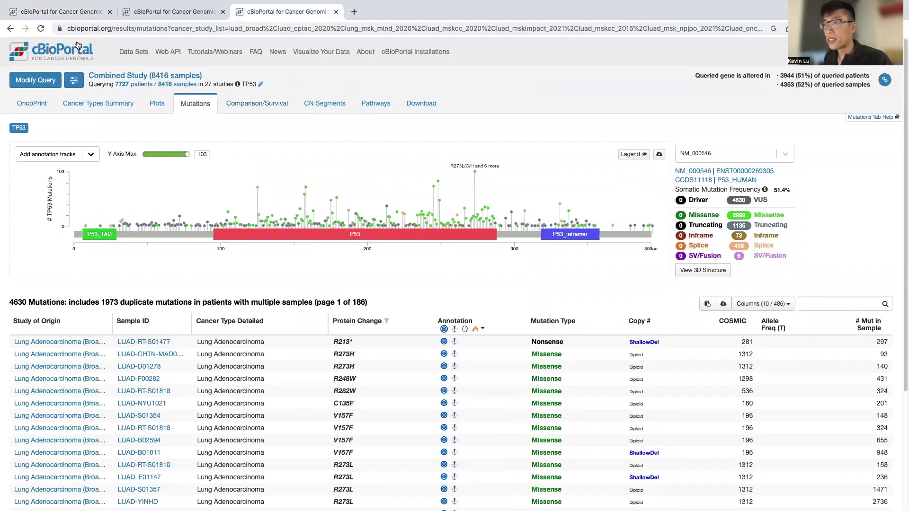
{"action": "left_click", "coordinate": [77, 16]}
{"action": "scroll", "coordinate": [133, 122], "scroll_direction": "up", "scroll_amount": 3}
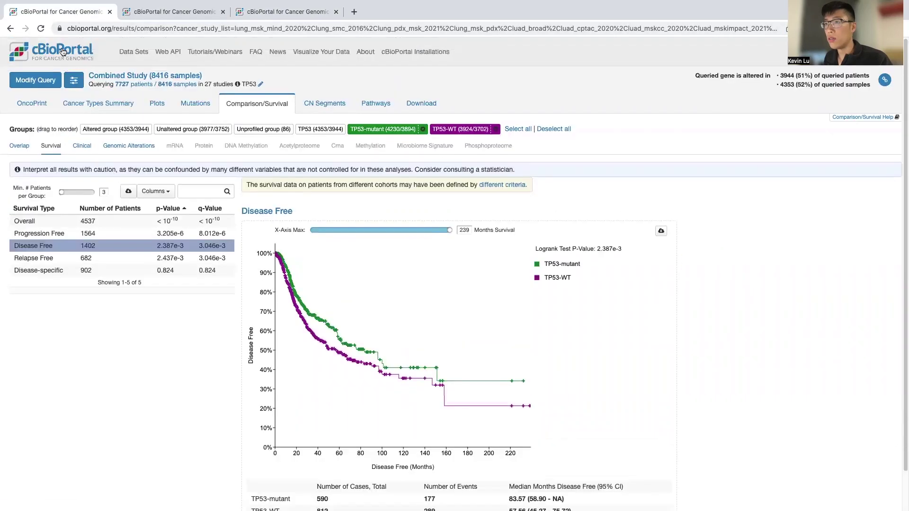
{"action": "left_click", "coordinate": [48, 45]}
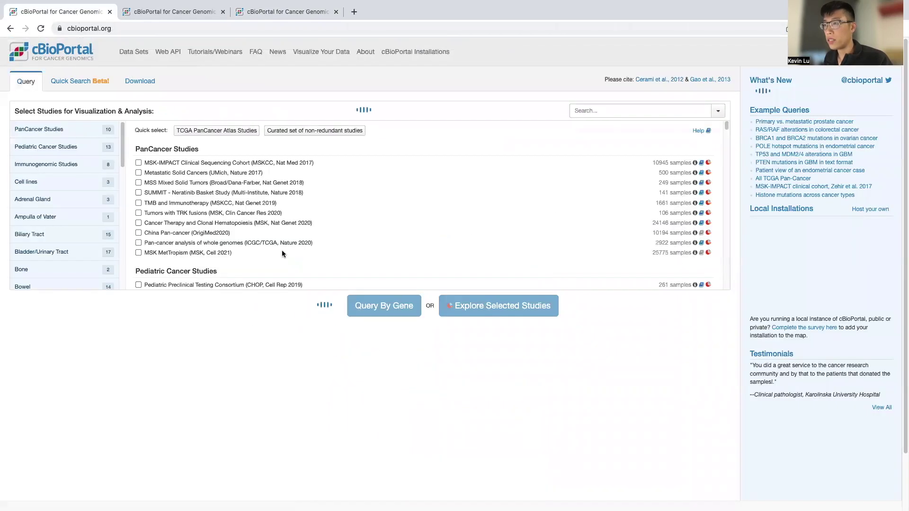
- Filter the study list to Lung and select all Non-Small Cell Lung Cancer studies
{"action": "scroll", "coordinate": [282, 251], "scroll_direction": "down", "scroll_amount": 15}
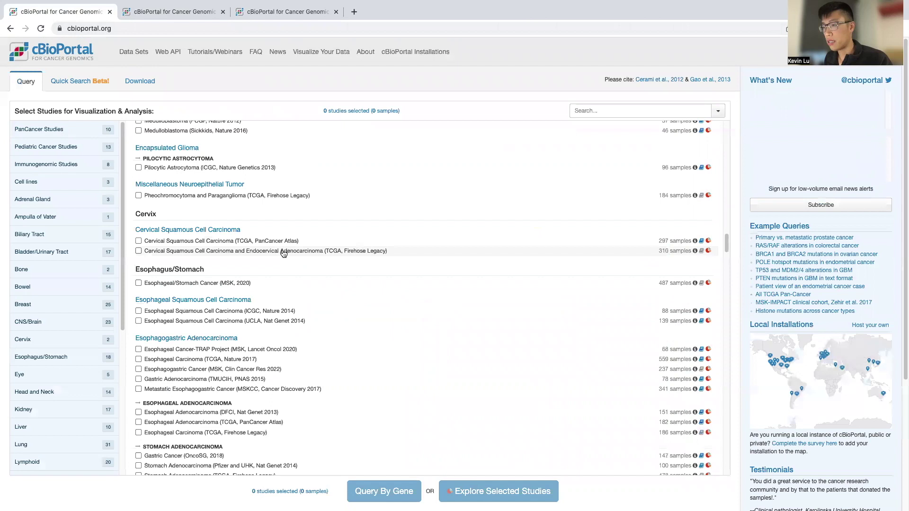
{"action": "scroll", "coordinate": [283, 253], "scroll_direction": "down", "scroll_amount": 20}
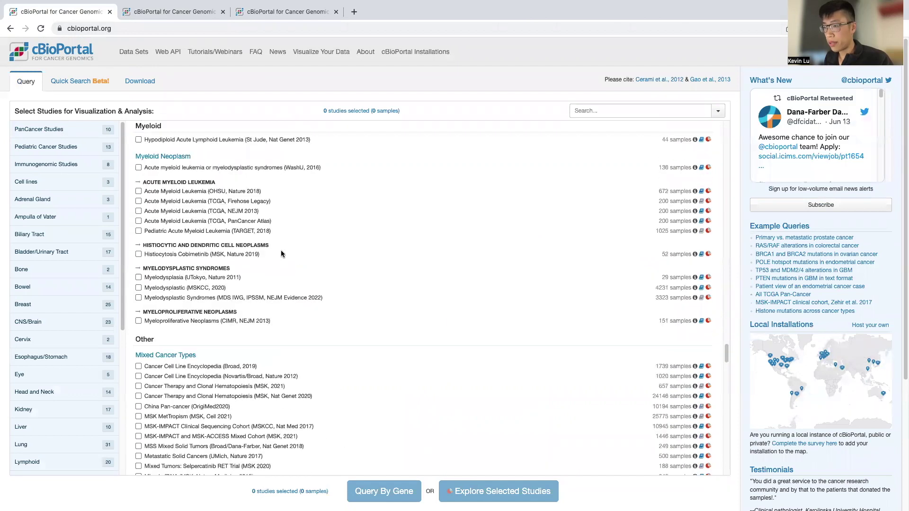
{"action": "left_click", "coordinate": [45, 445]}
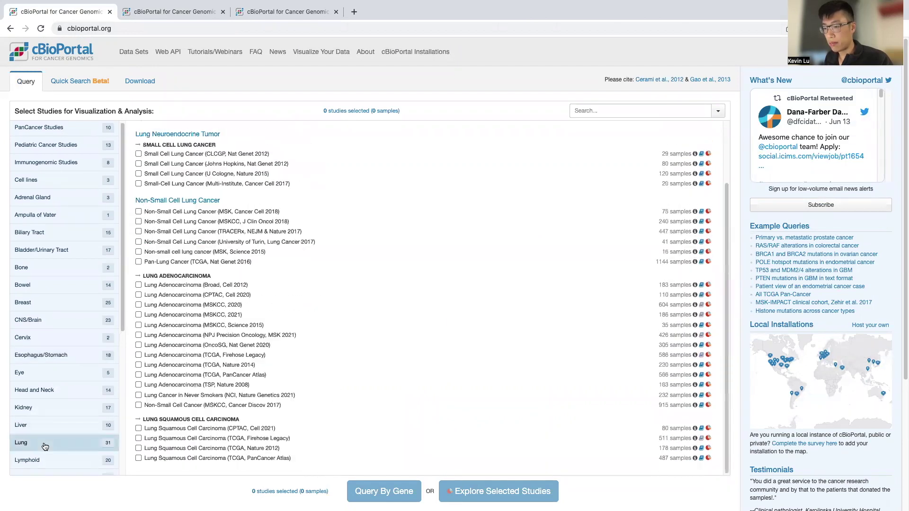
{"action": "left_click", "coordinate": [182, 202]}
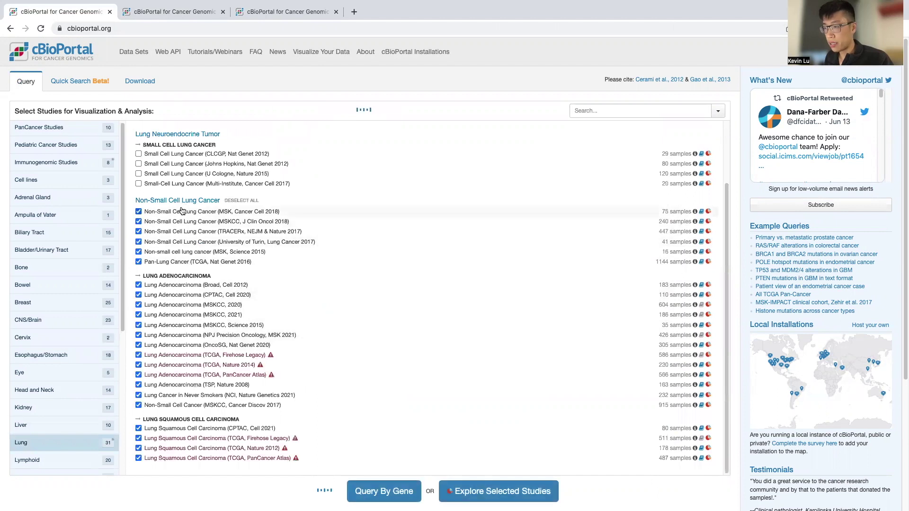
- Add Lung Adenocarcinoma (MSK Mind,2020), Lung Cancer (SMC, Cancer Research 2016), Thoracic Cancer (MSK, 2021) and Thoracic PDX (MSK, Provisional) to the selected studies
{"action": "scroll", "coordinate": [262, 300], "scroll_direction": "down", "scroll_amount": 1}
{"action": "scroll", "coordinate": [226, 227], "scroll_direction": "up", "scroll_amount": 2}
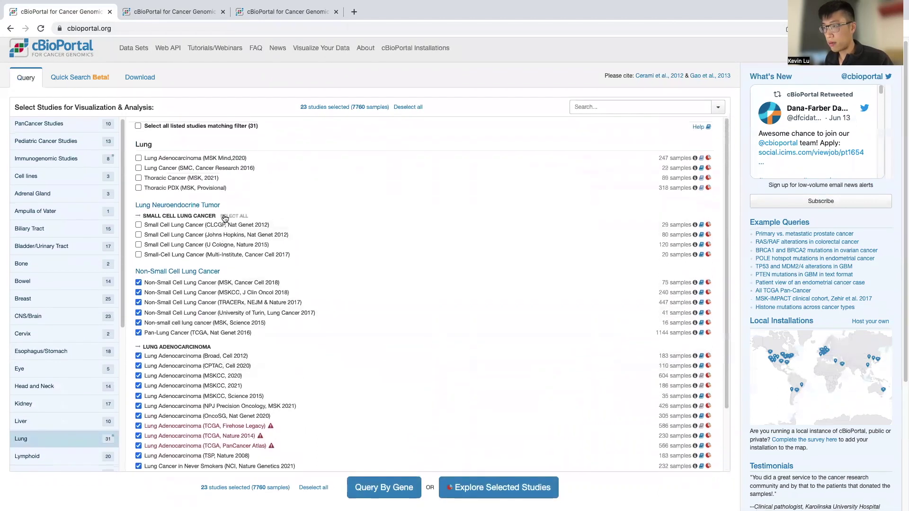
{"action": "scroll", "coordinate": [225, 217], "scroll_direction": "up", "scroll_amount": 1}
{"action": "left_click", "coordinate": [161, 162]}
{"action": "left_click", "coordinate": [161, 172]}
{"action": "left_click", "coordinate": [162, 181]}
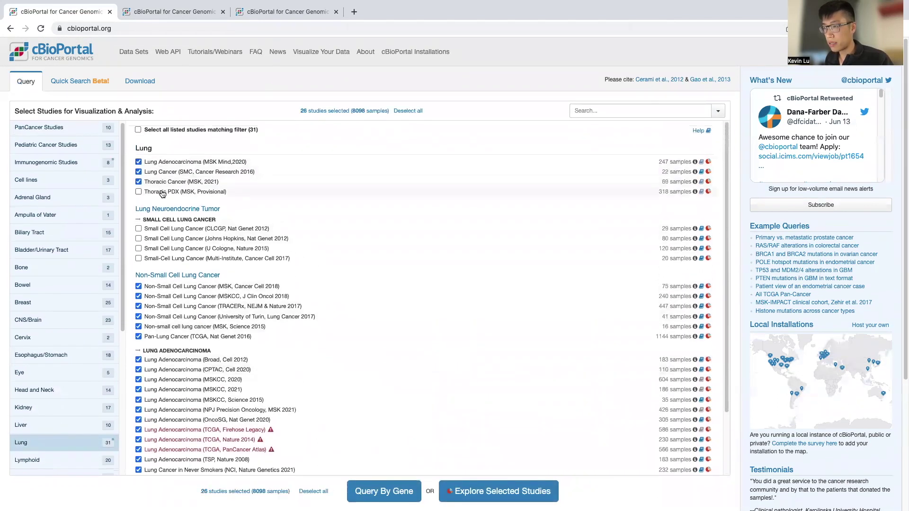
{"action": "scroll", "coordinate": [331, 402], "scroll_direction": "down", "scroll_amount": 3}
- Query the selected lung studies by gene for TP53 and submit the query
{"action": "left_click", "coordinate": [357, 492]}
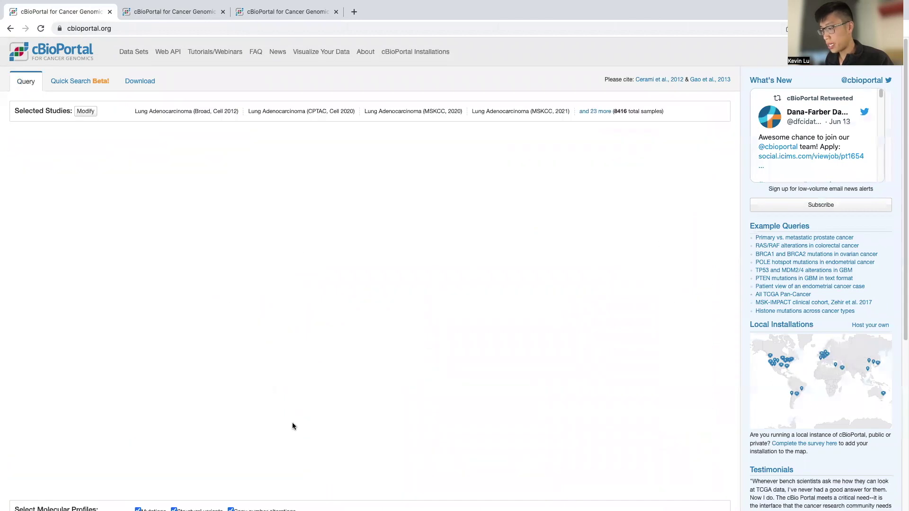
{"action": "type", "text": "TP"}
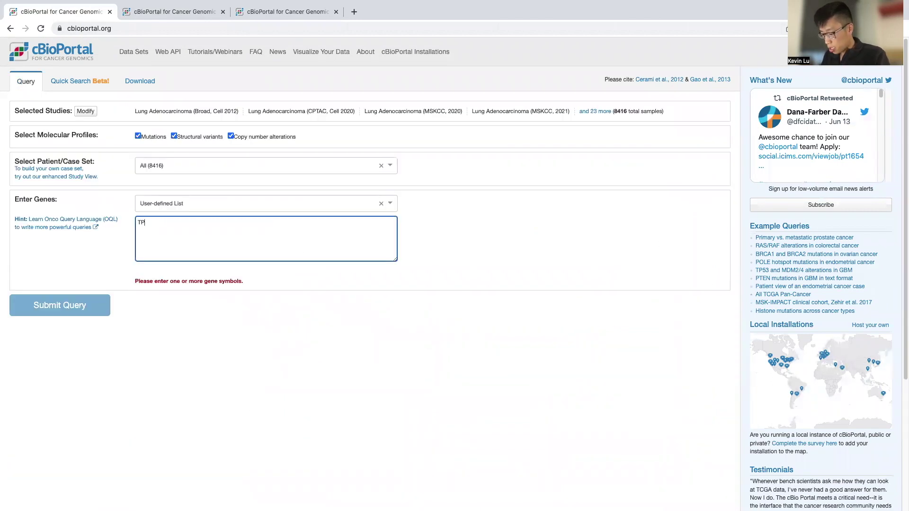
{"action": "type", "text": "53"}
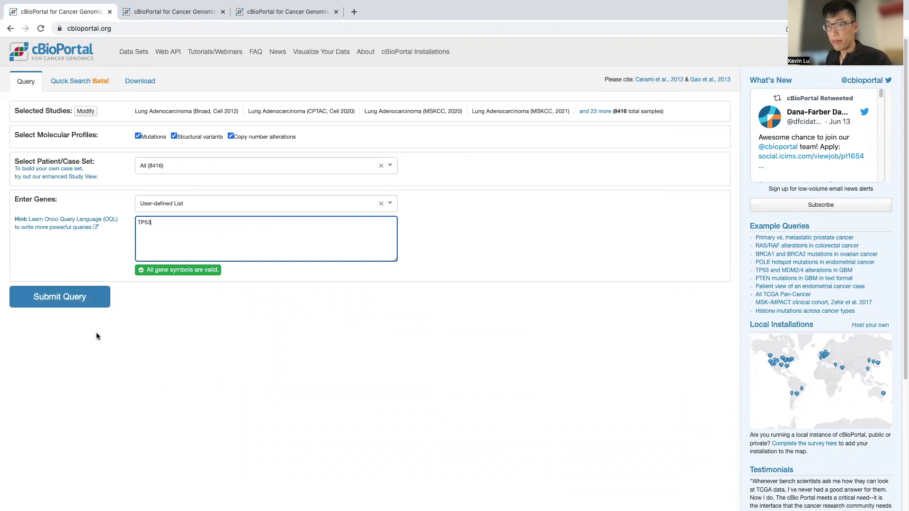
{"action": "left_click", "coordinate": [79, 305]}
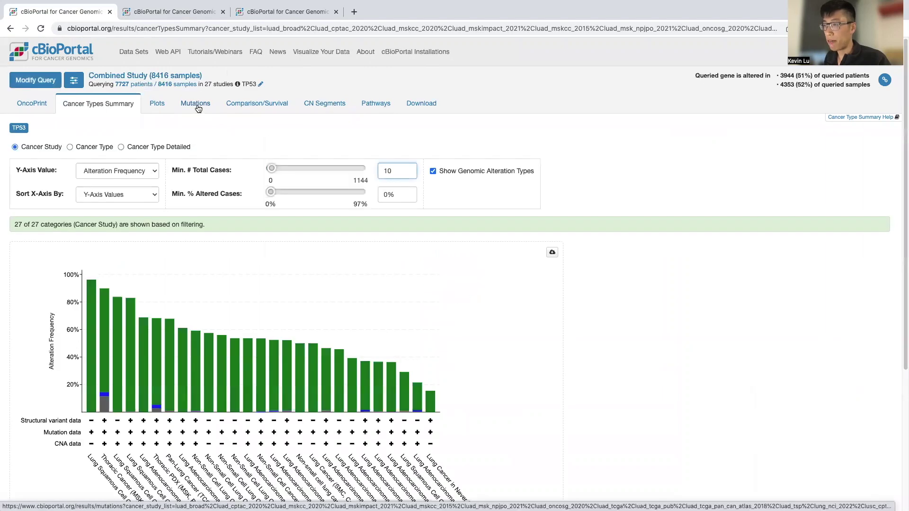
- Open the TP53 mutations view and examine how the mutations spread across the P53_TAD, P53 and P53_tetramer domains
{"action": "left_click", "coordinate": [198, 108]}
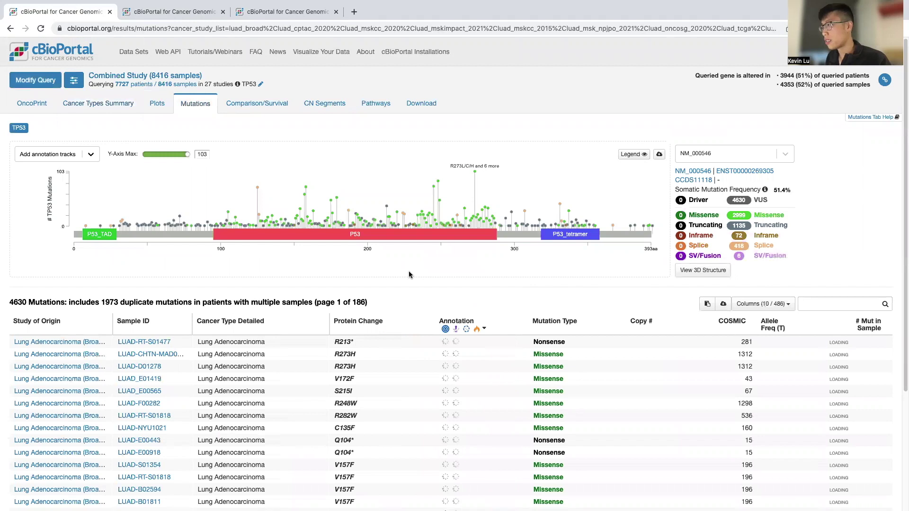
{"action": "scroll", "coordinate": [409, 274], "scroll_direction": "down", "scroll_amount": 1}
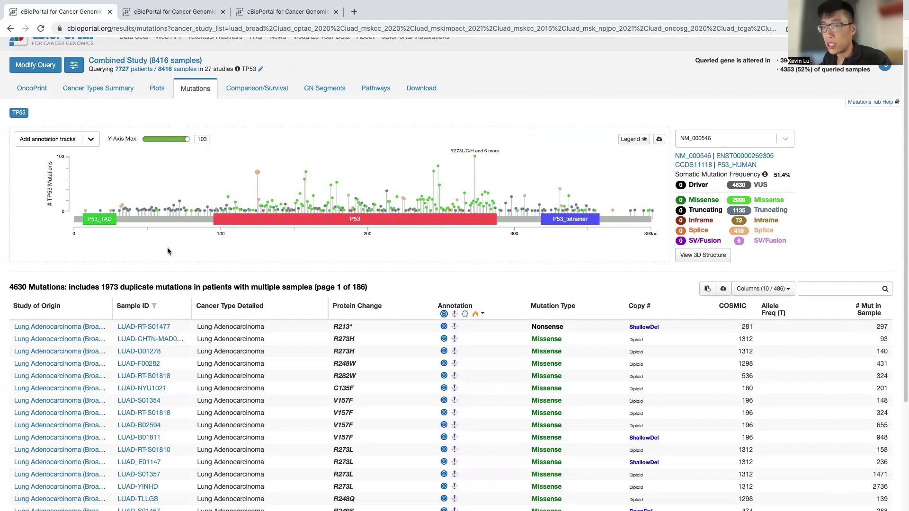
{"action": "mouse_move", "coordinate": [358, 222]}
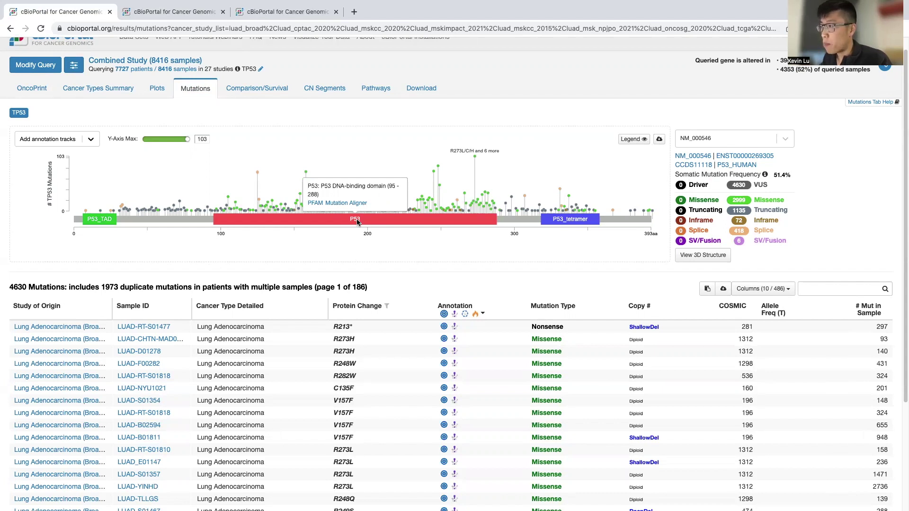
{"action": "mouse_move", "coordinate": [100, 222]}
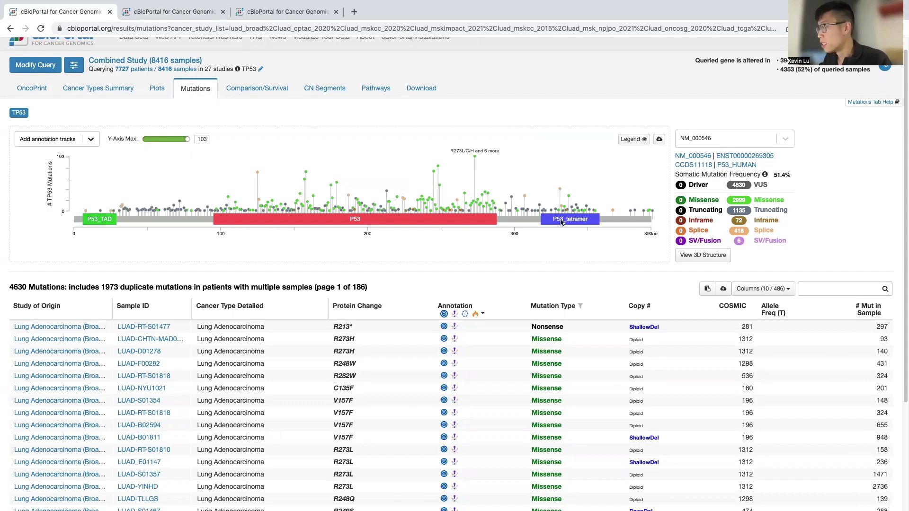
{"action": "mouse_move", "coordinate": [561, 223]}
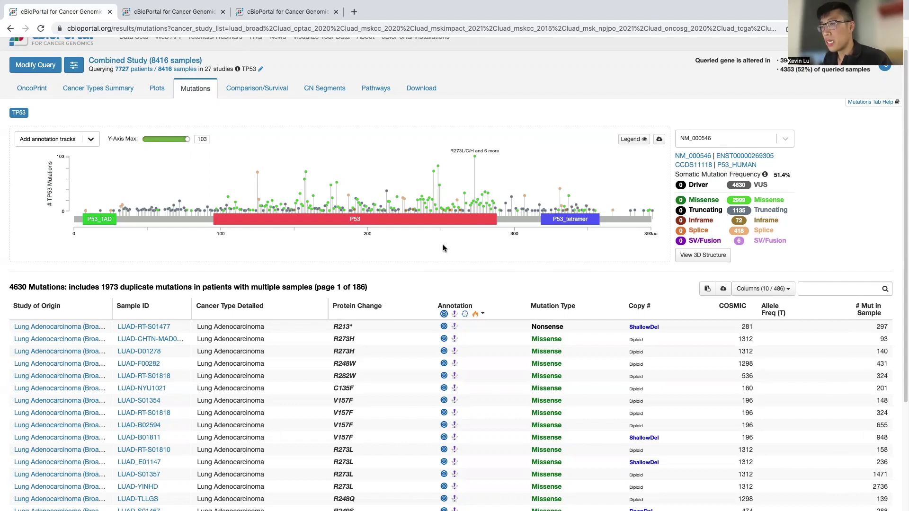
{"action": "scroll", "coordinate": [443, 248], "scroll_direction": "down", "scroll_amount": 1}
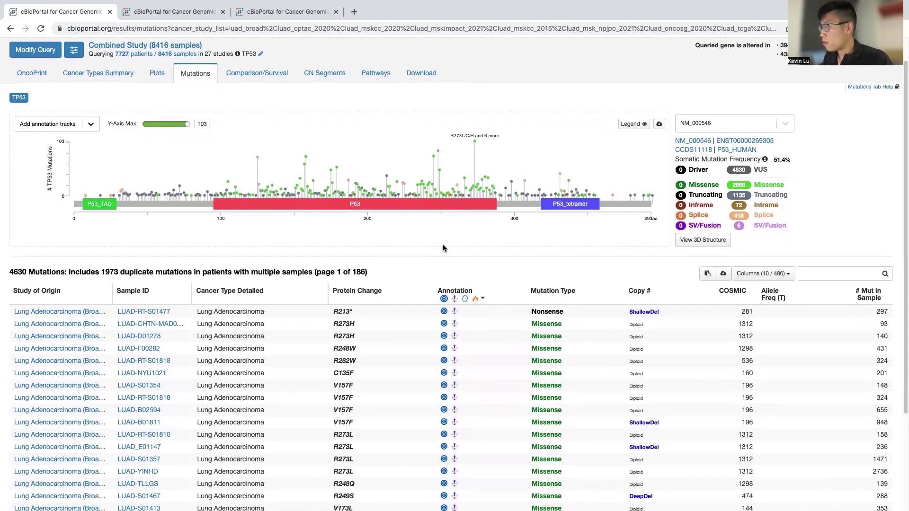
{"action": "scroll", "coordinate": [443, 247], "scroll_direction": "up", "scroll_amount": 1}
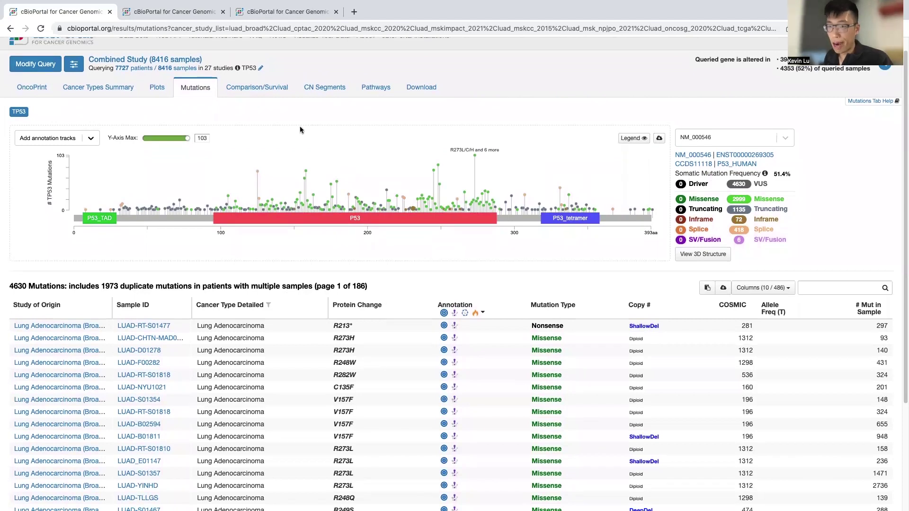
- Review the clinical attribute comparison of the TP53-mutant and TP53-WT groups down to TMB, then return to the TP53 mutations view
{"action": "left_click", "coordinate": [178, 18]}
{"action": "scroll", "coordinate": [230, 289], "scroll_direction": "up", "scroll_amount": 1}
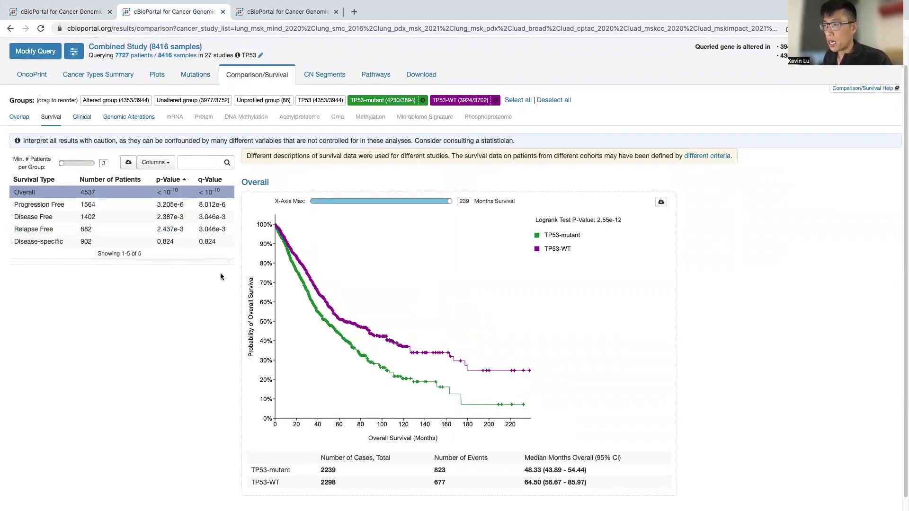
{"action": "left_click", "coordinate": [84, 119]}
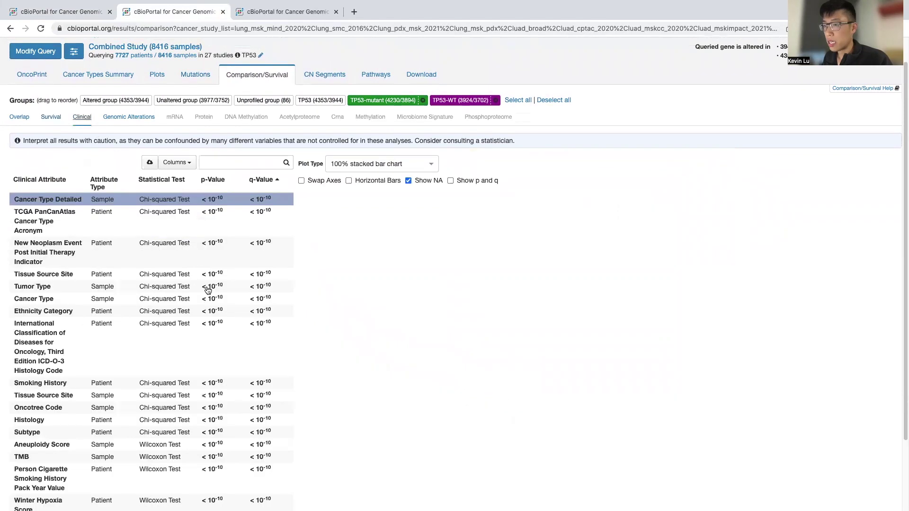
{"action": "scroll", "coordinate": [208, 298], "scroll_direction": "down", "scroll_amount": 5}
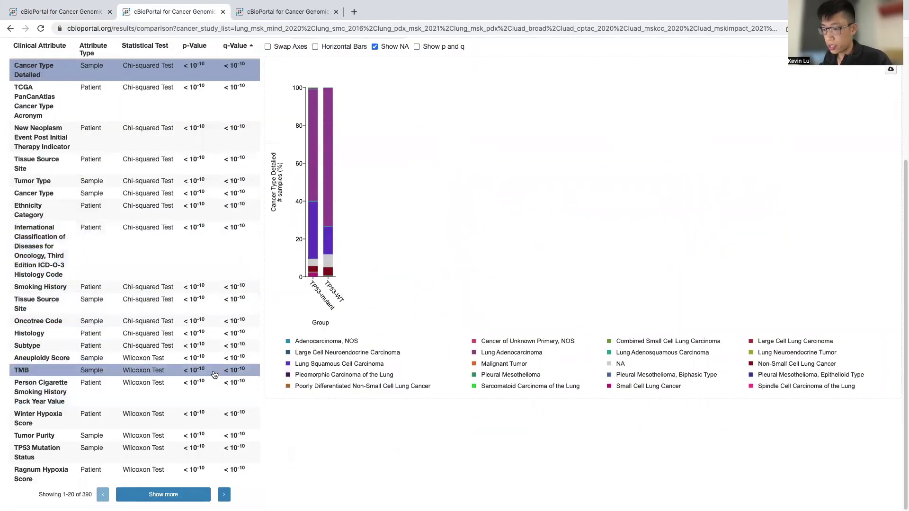
{"action": "left_click", "coordinate": [71, 12]}
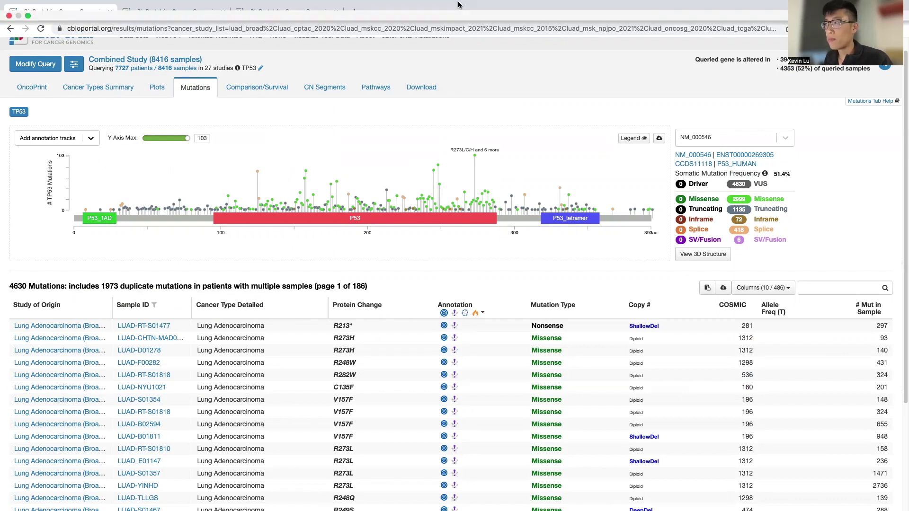
{"action": "mouse_move", "coordinate": [417, 11]}
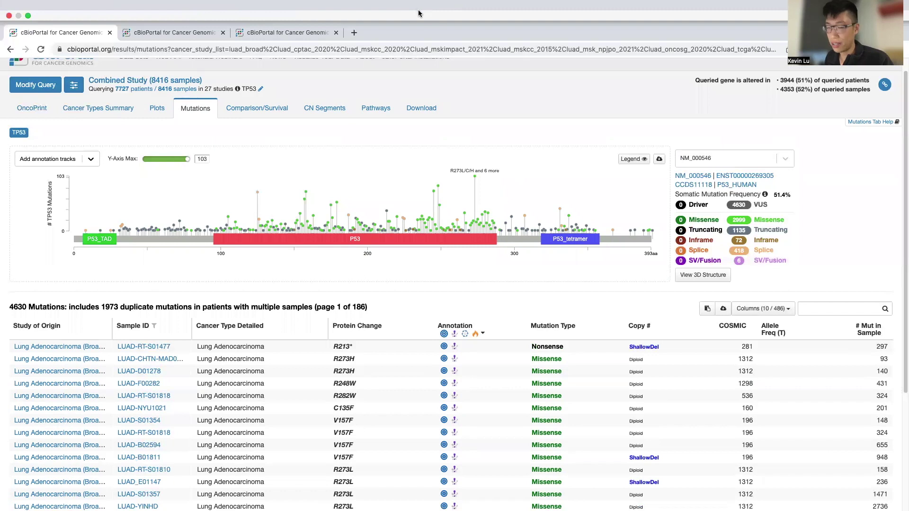